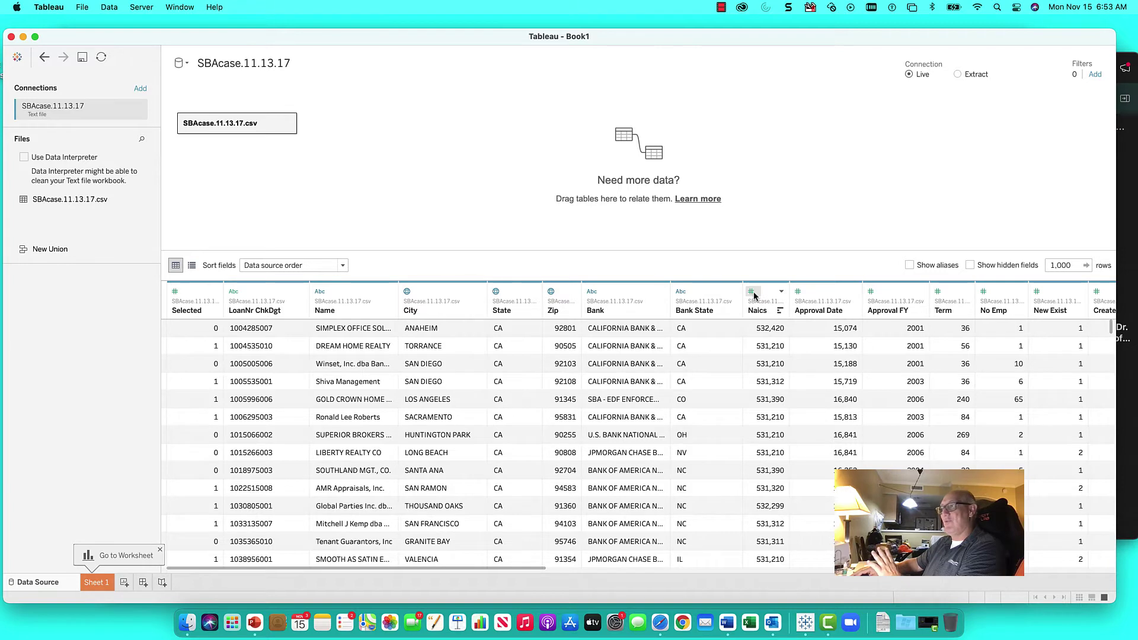
Change the data type of the Naics field in SBAcase.11.13.17.csv to String
click(753, 293)
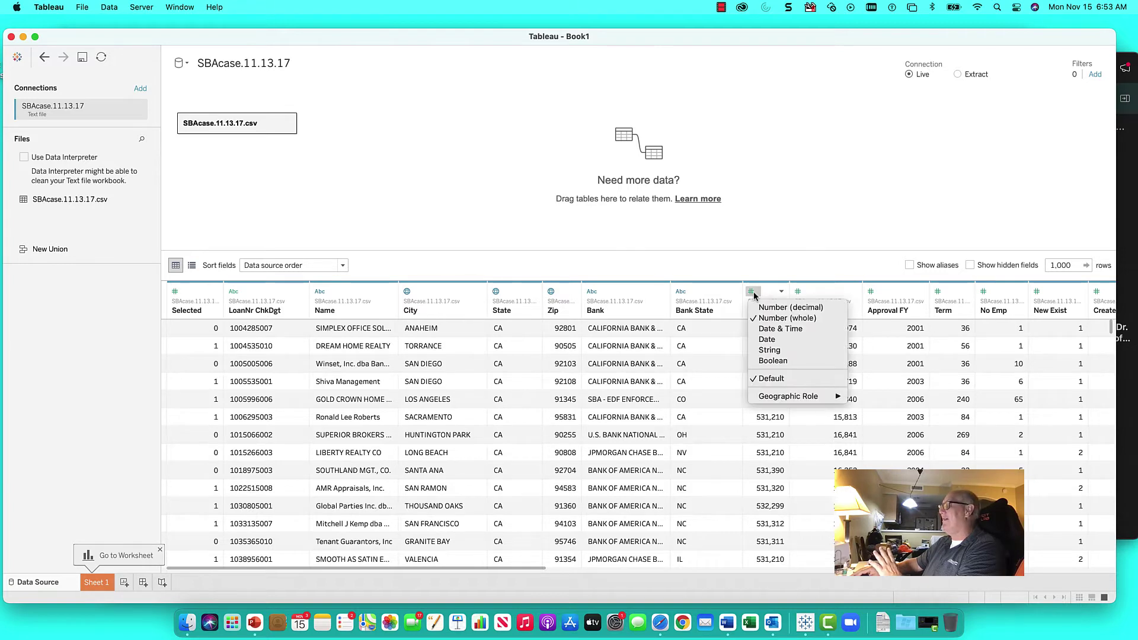
click(769, 350)
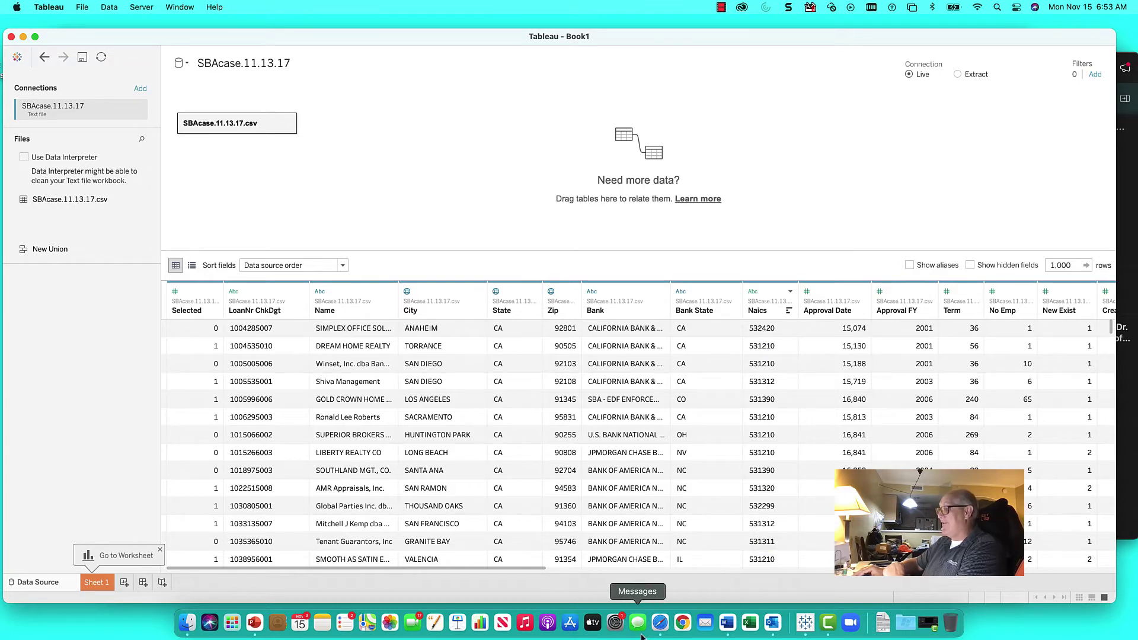
Switch to Safari to examine the two-digit NAICS code list and the Tableau help page on relationships, and return to Tableau
click(659, 623)
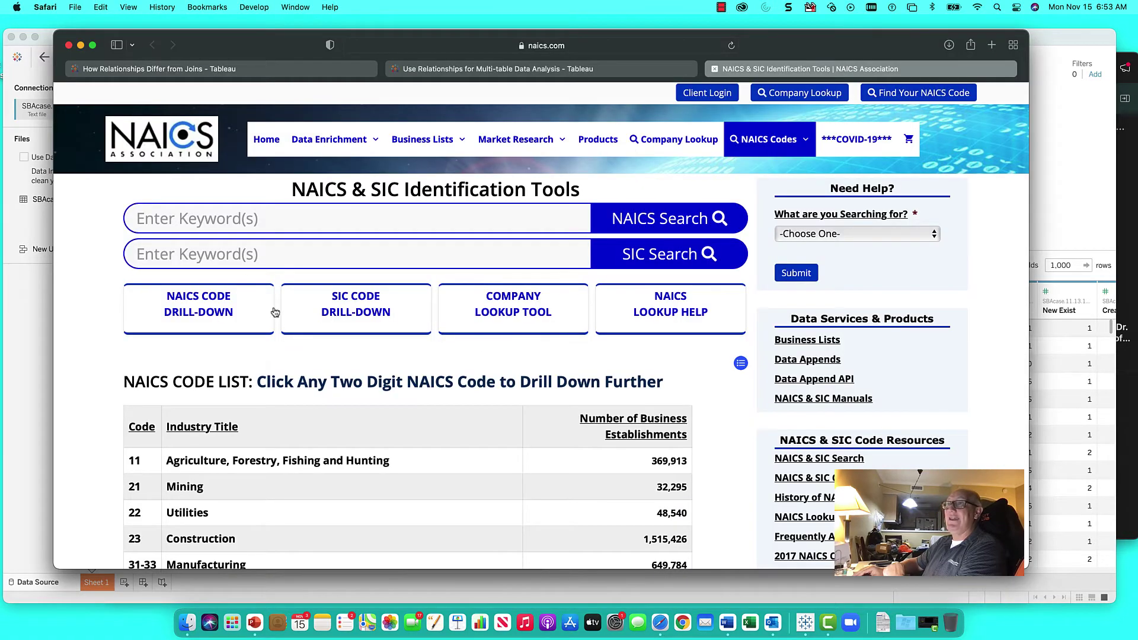
scroll(305, 262, down, 6)
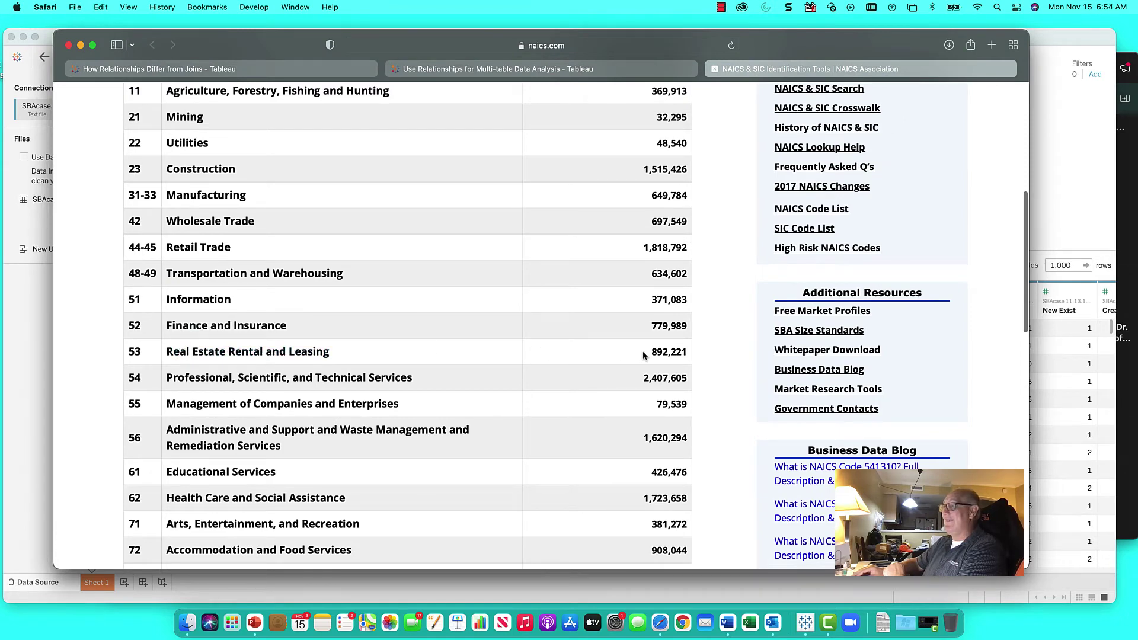
scroll(642, 354, up, 5)
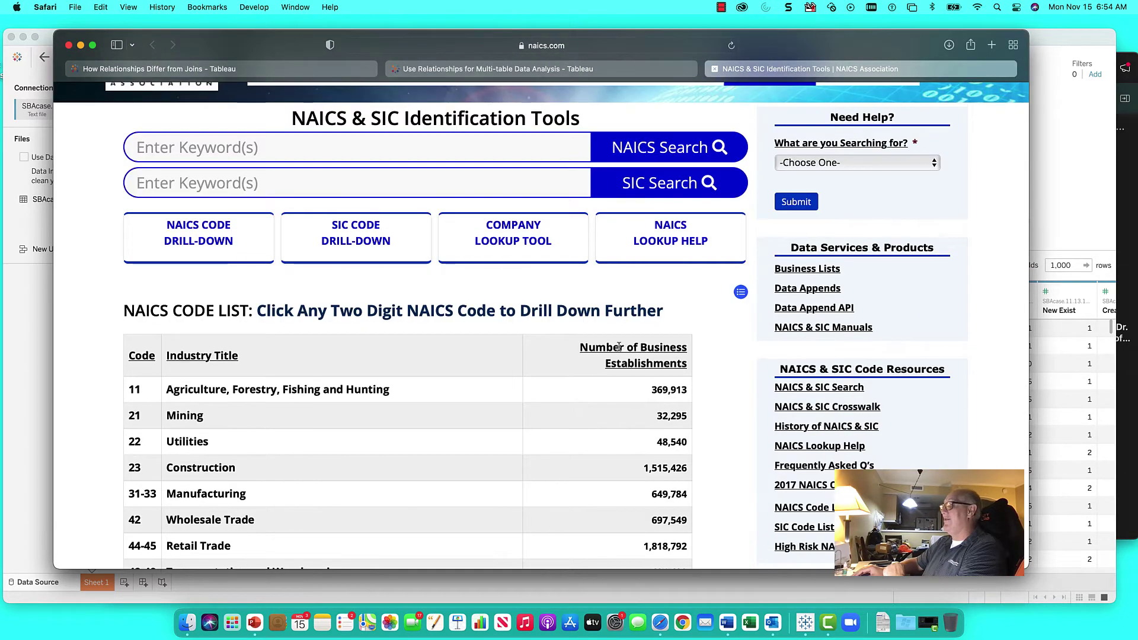
scroll(572, 350, down, 3)
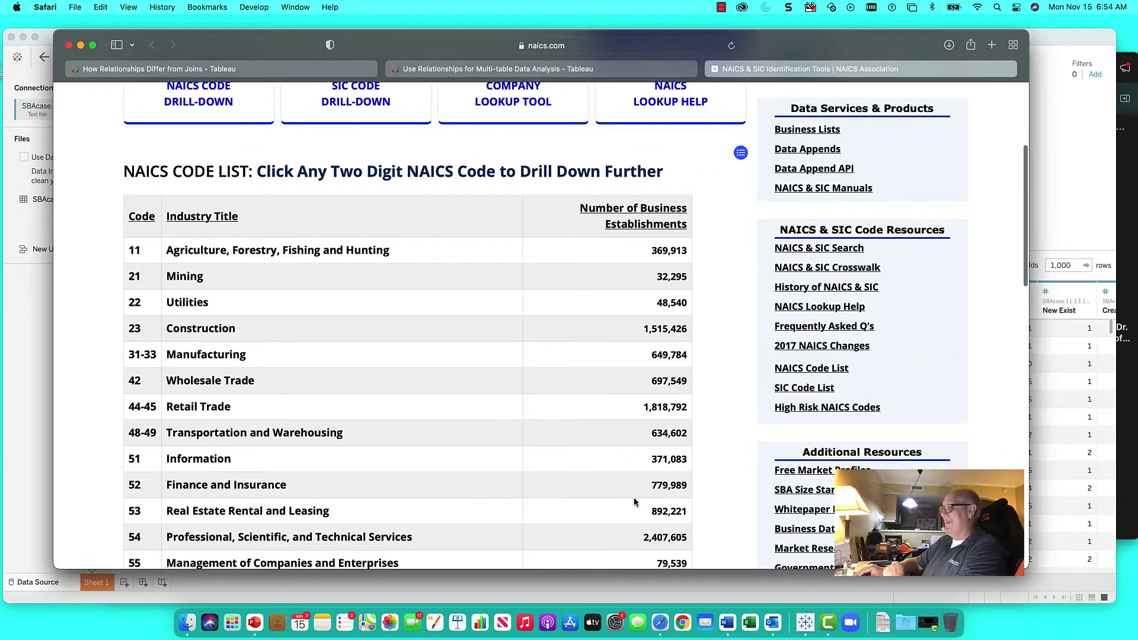
scroll(477, 420, up, 4)
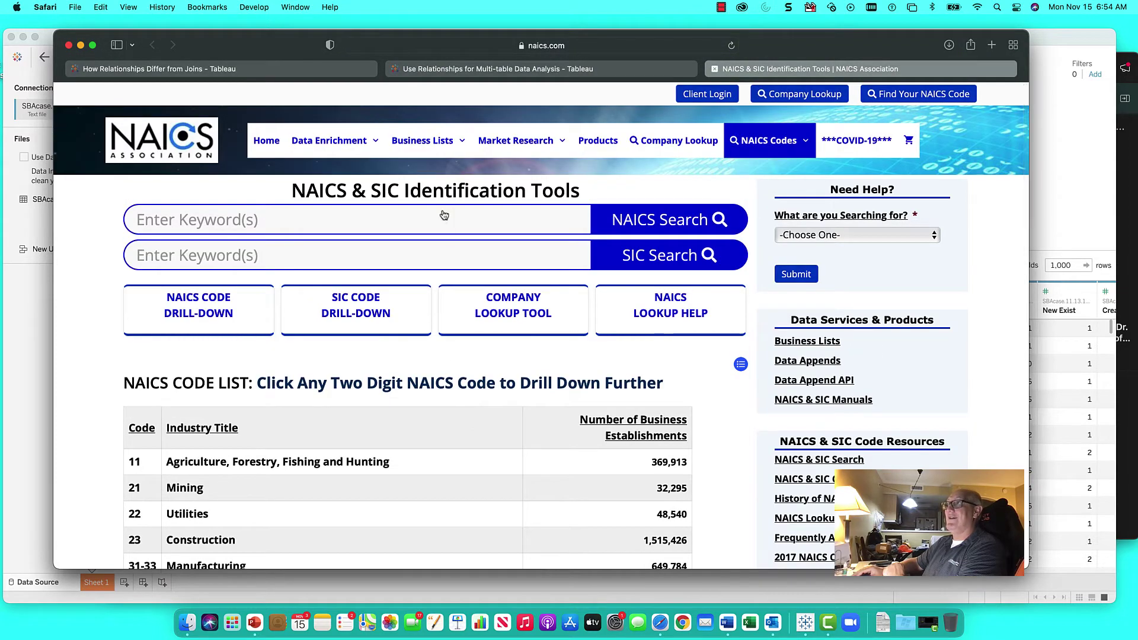
click(437, 69)
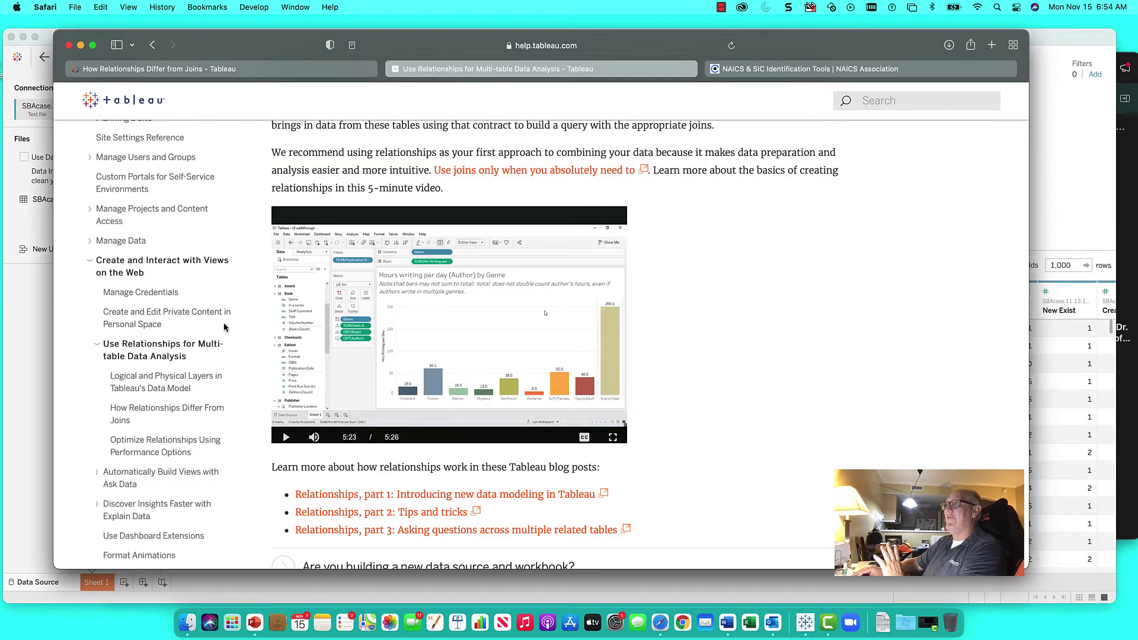
click(755, 69)
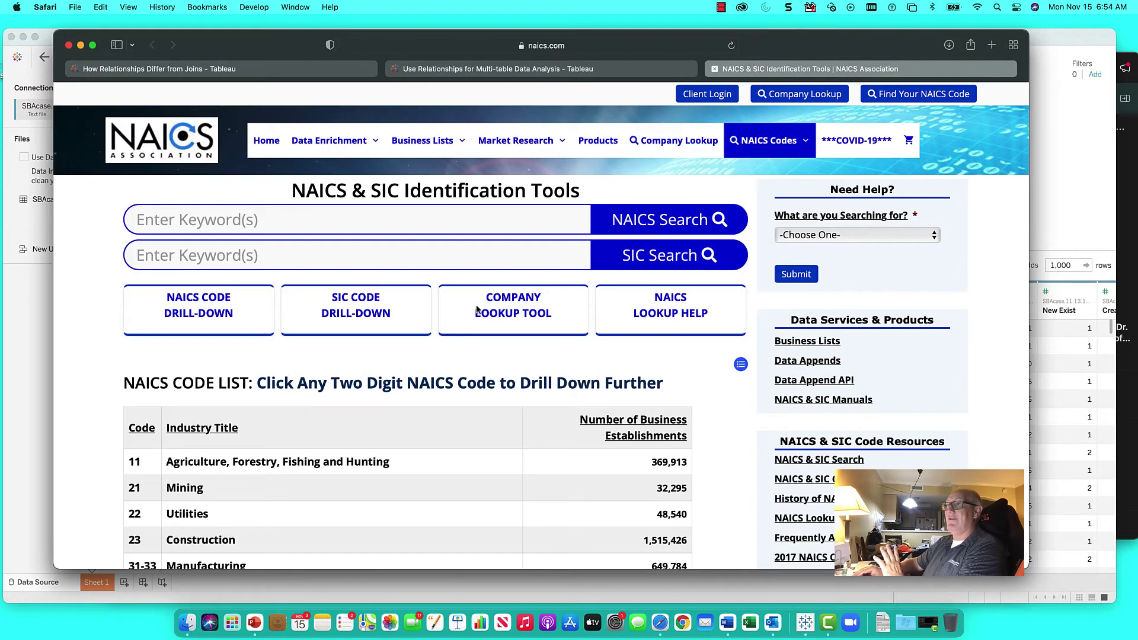
click(176, 70)
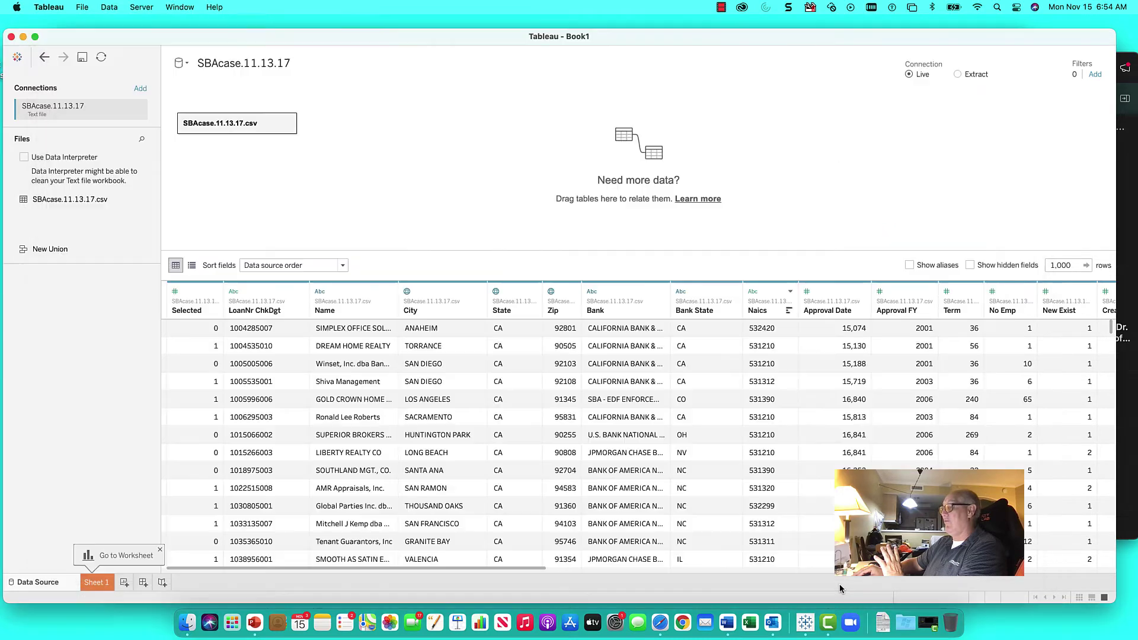
click(839, 585)
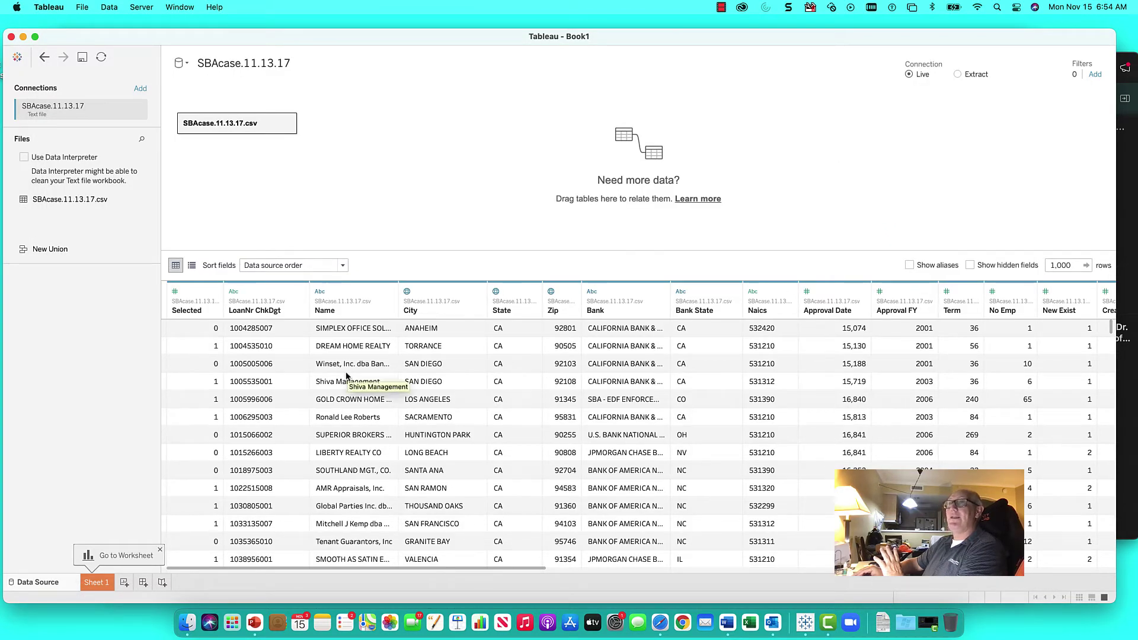
Add a Microsoft Excel connection to the workbook NAICS Real Estate.xlsx in the Assignment Two folder
click(141, 89)
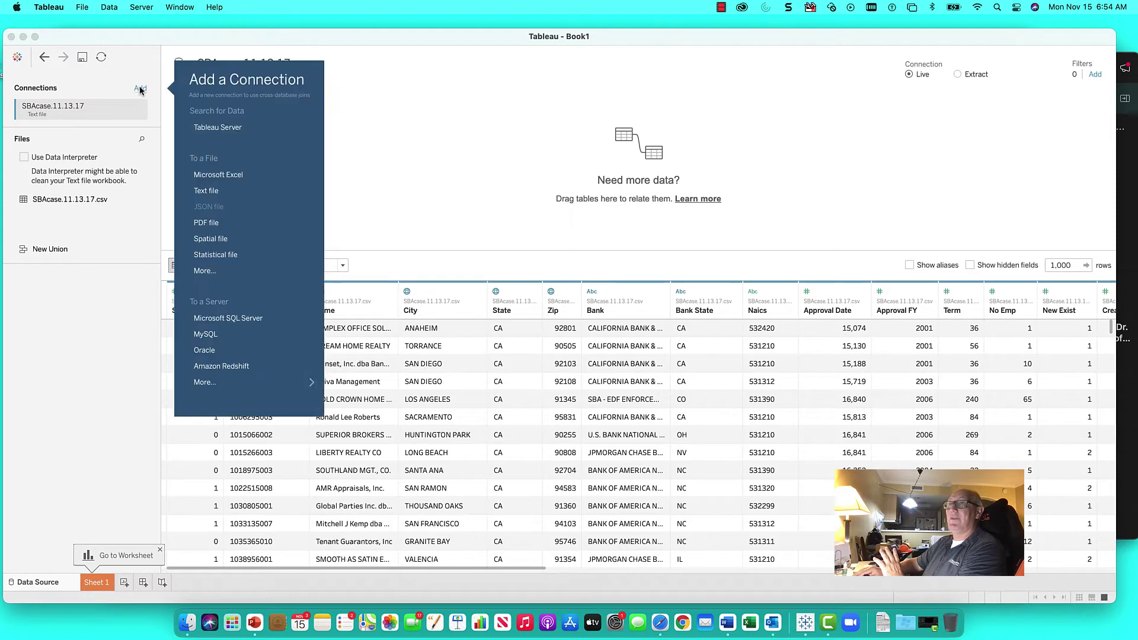
click(208, 176)
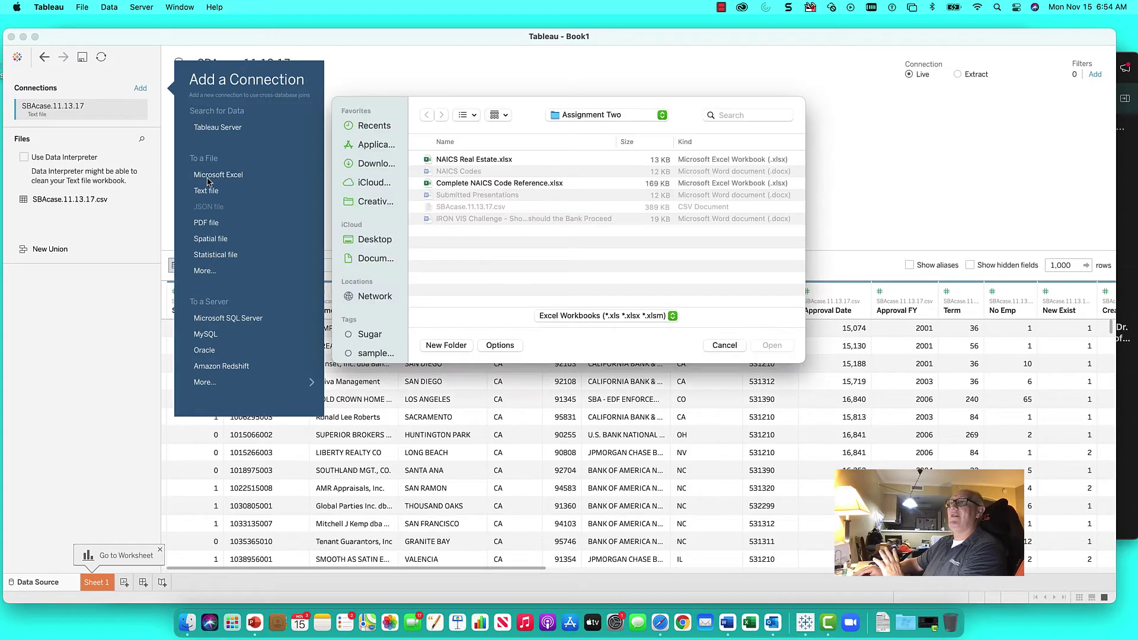
click(483, 162)
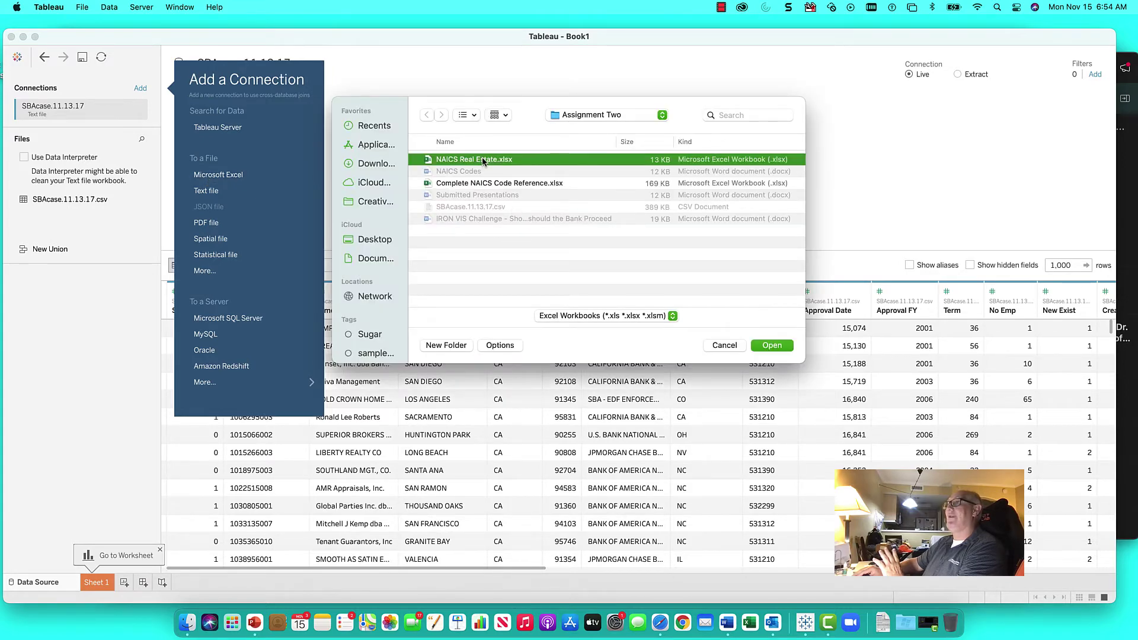
click(782, 345)
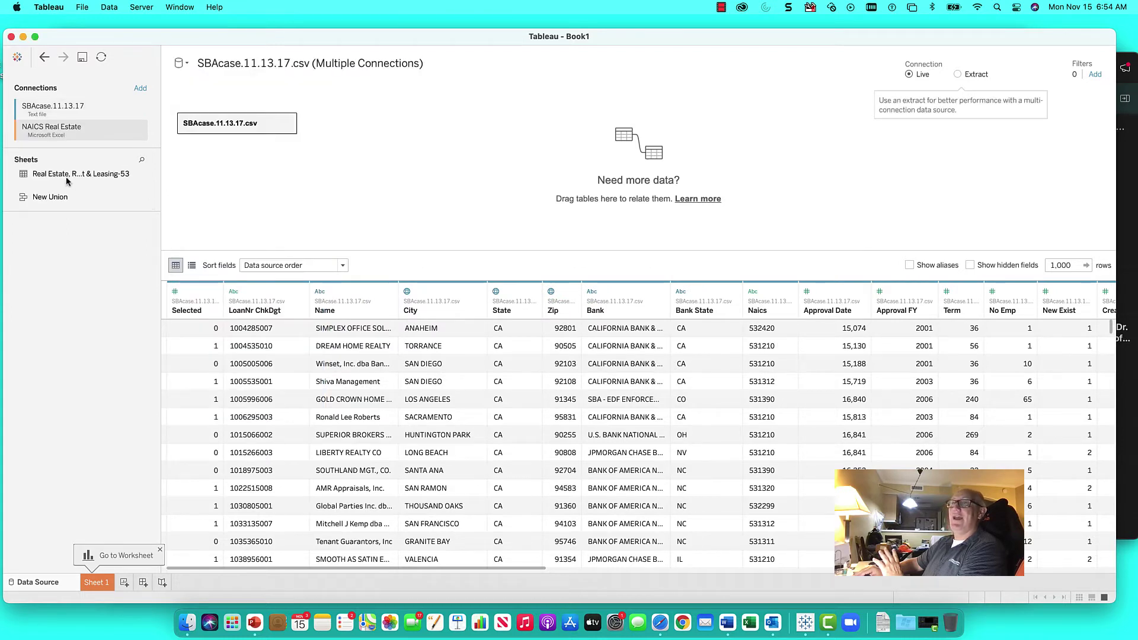
Add the Real Estate, Rent & Leasing-53 sheet to the data model and change its NAICS field to String
drag(48, 178, 330, 207)
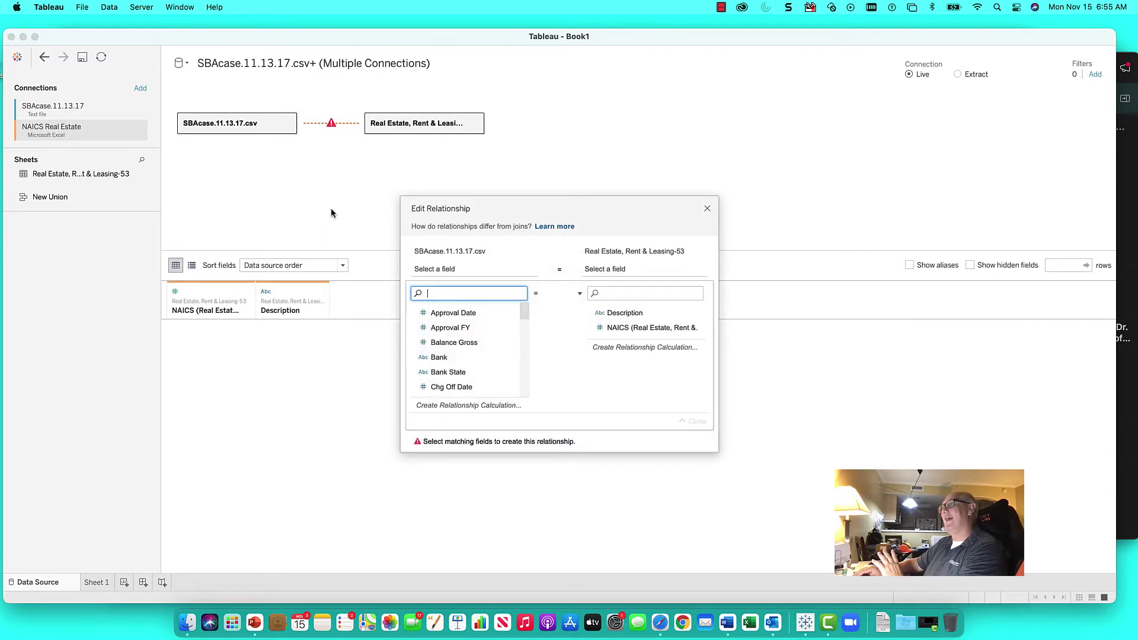
click(707, 209)
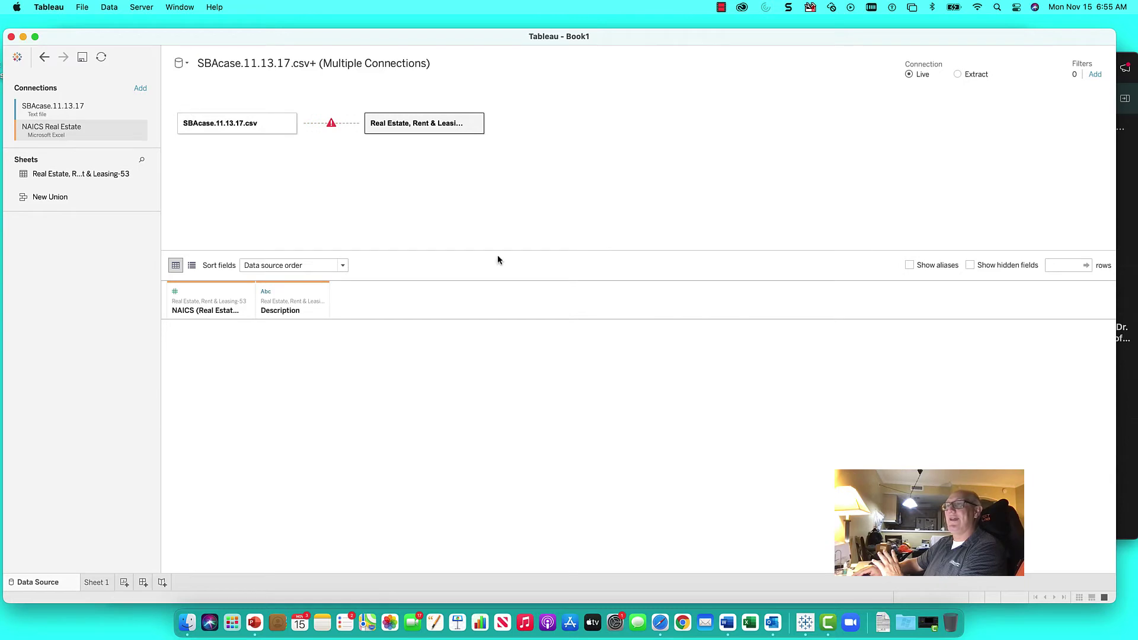
click(175, 291)
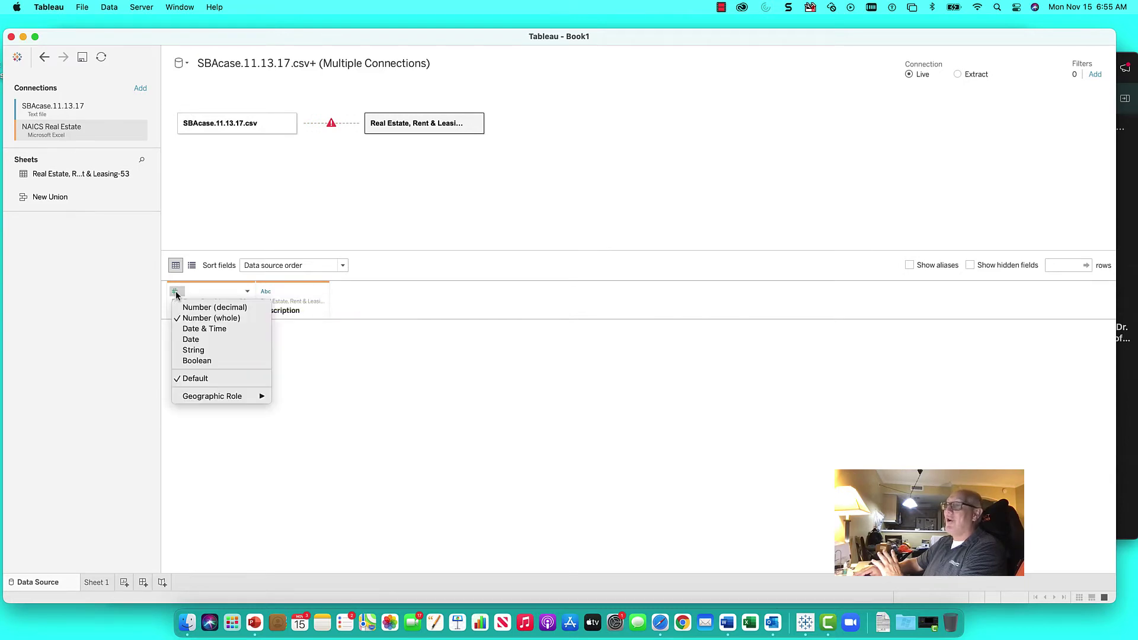
click(194, 350)
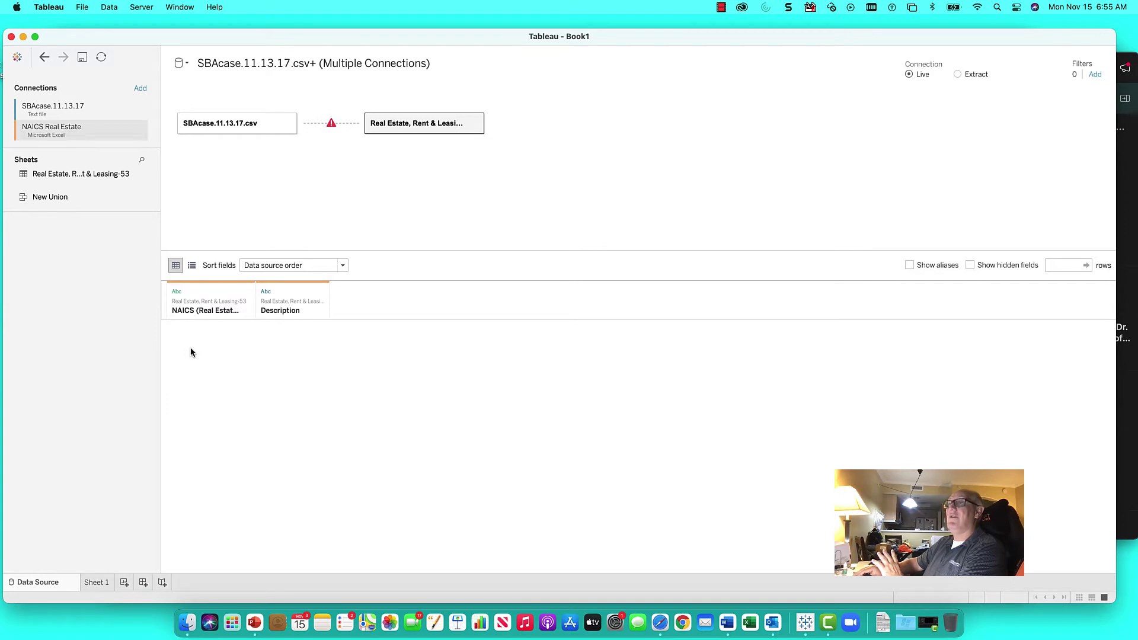
Relate the SBAcase.11.13.17.csv table's Naics field to the NAICS field of the Real Estate, Rent & Leasing-53 table
click(215, 124)
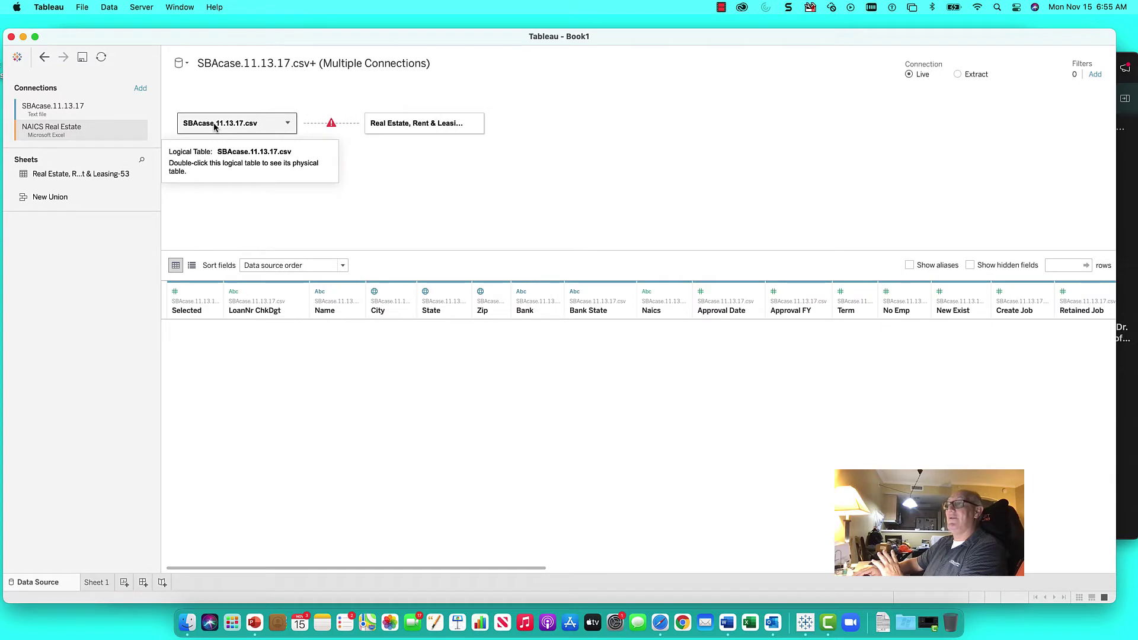
click(325, 125)
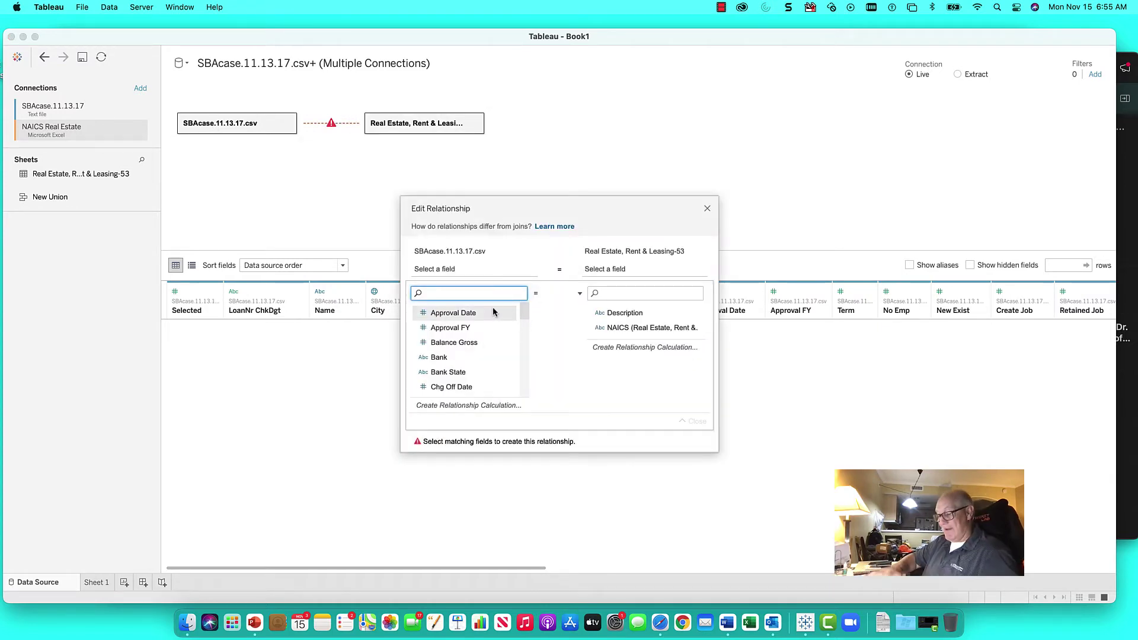
text(nai)
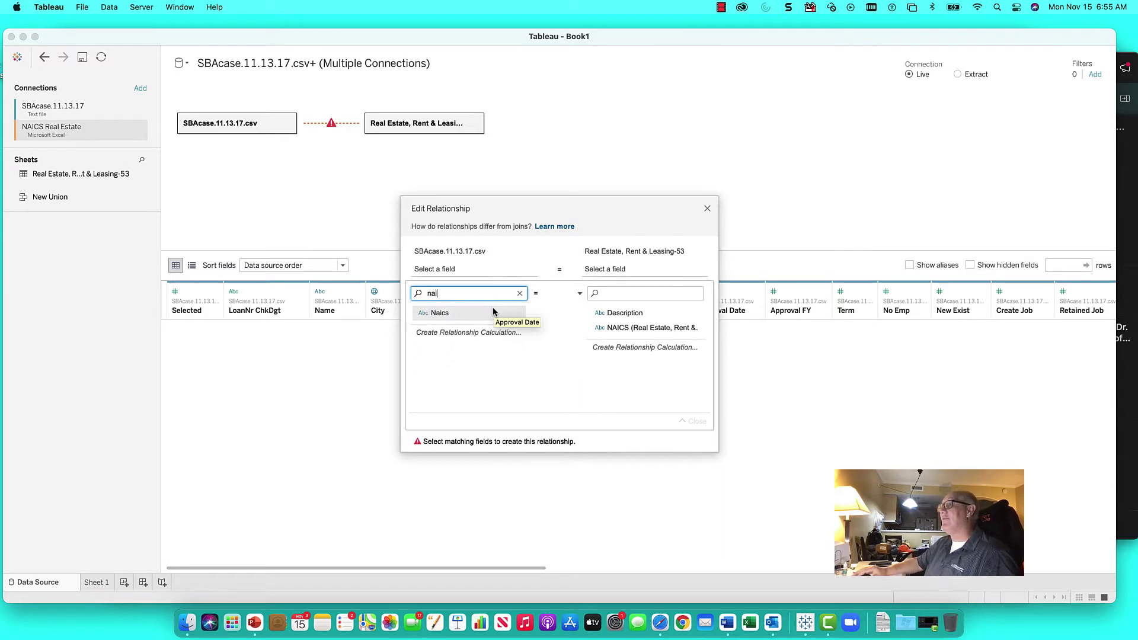
click(462, 314)
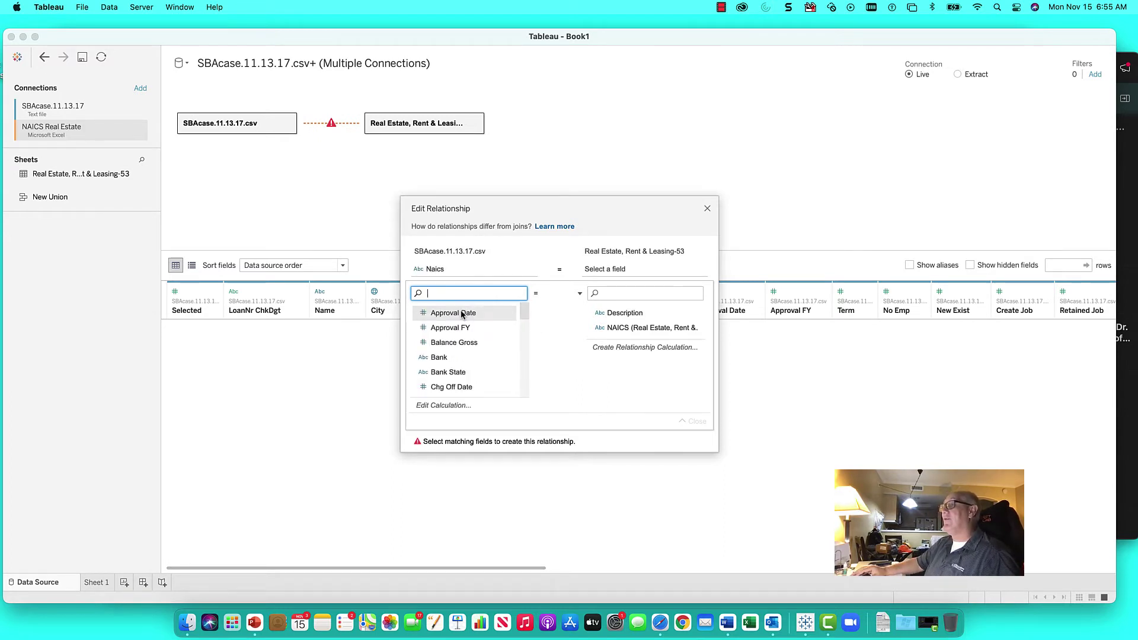
click(633, 286)
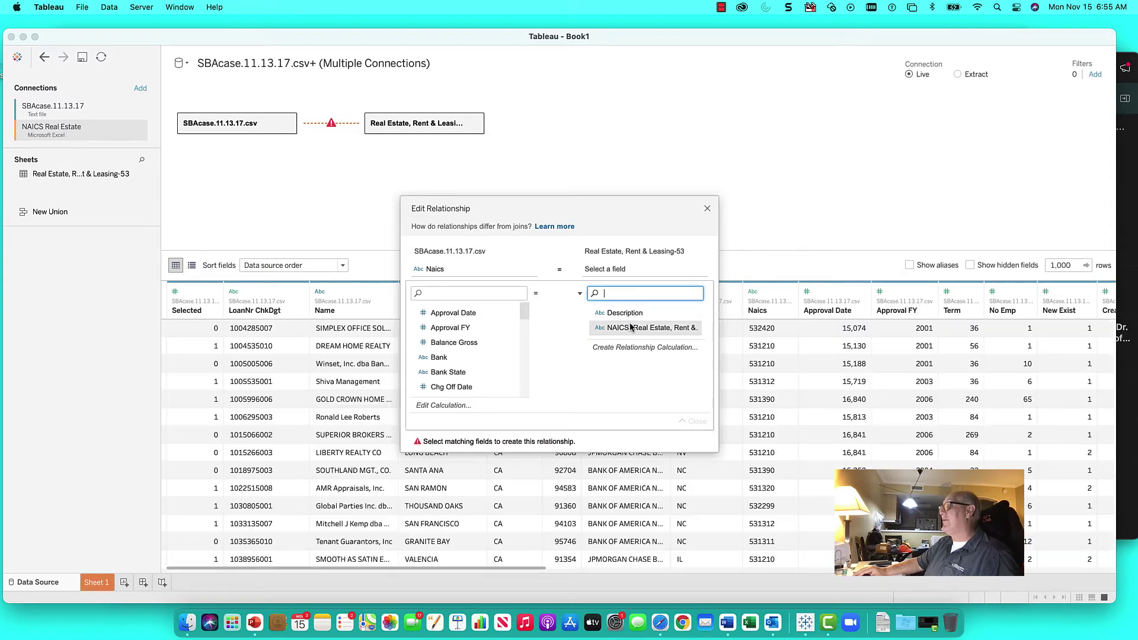
click(631, 327)
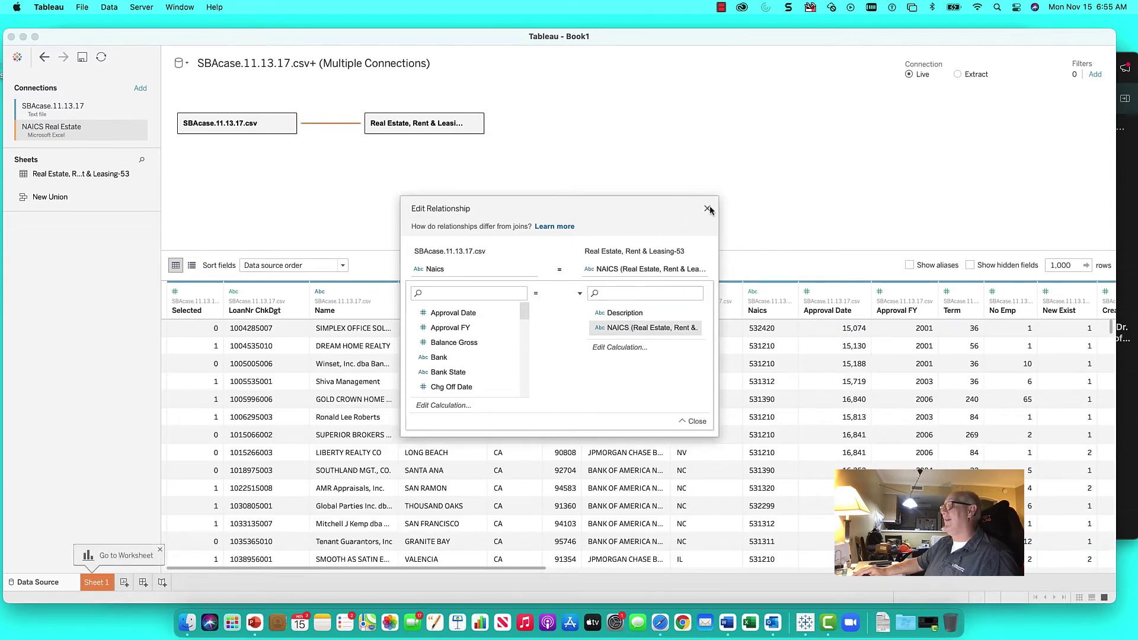
click(693, 421)
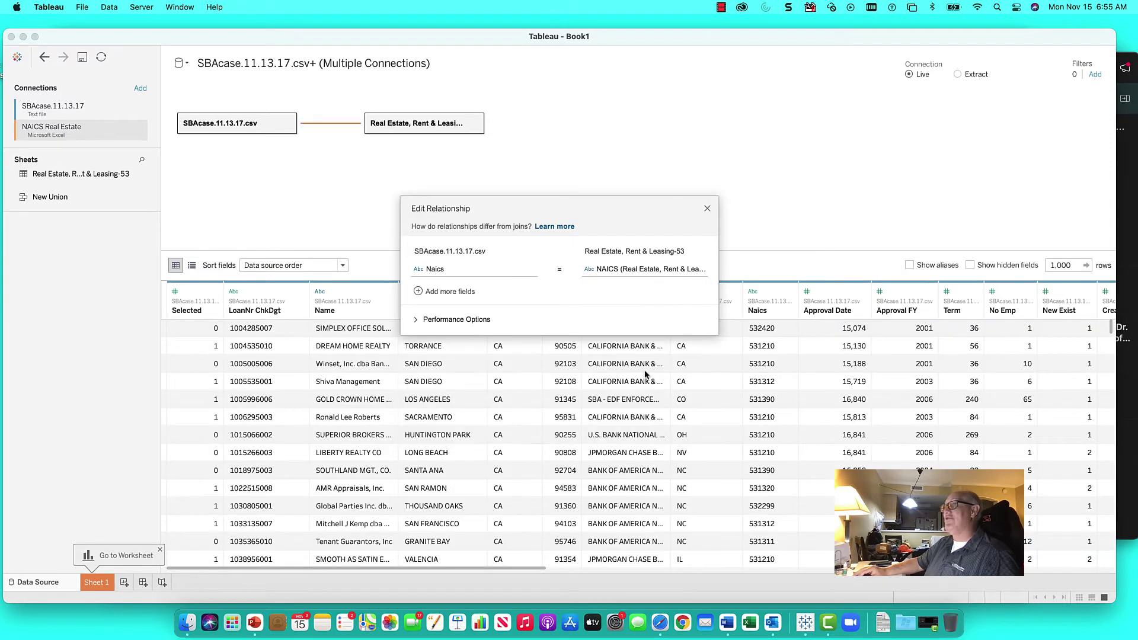
Review the relationship's cardinality and referential integrity performance options, keeping the defaults
click(470, 320)
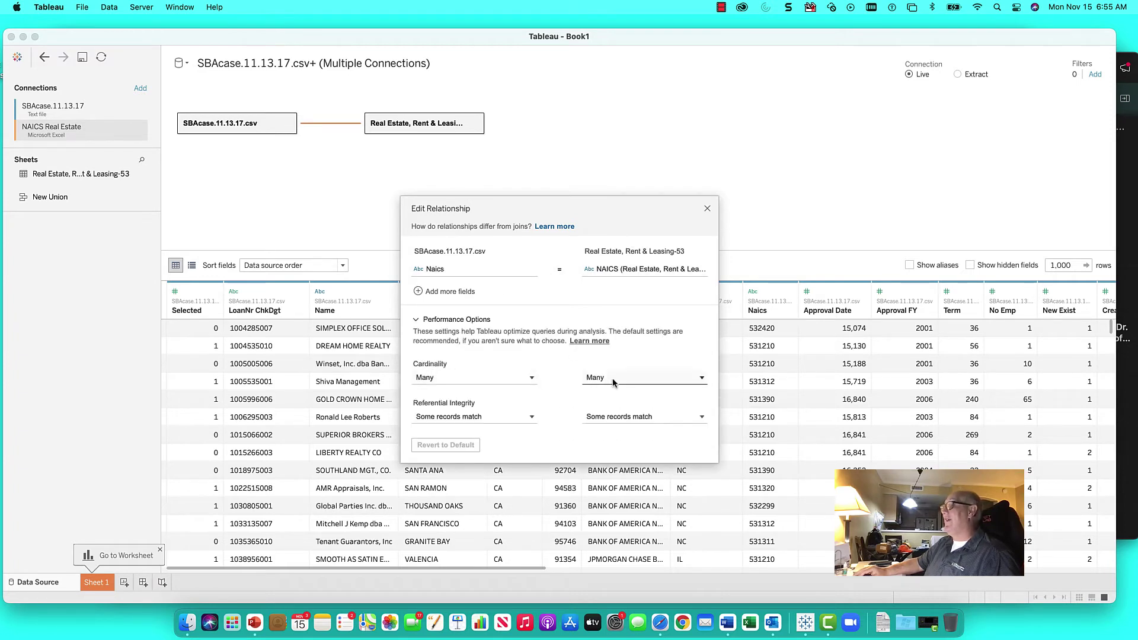
mouse_move(446, 426)
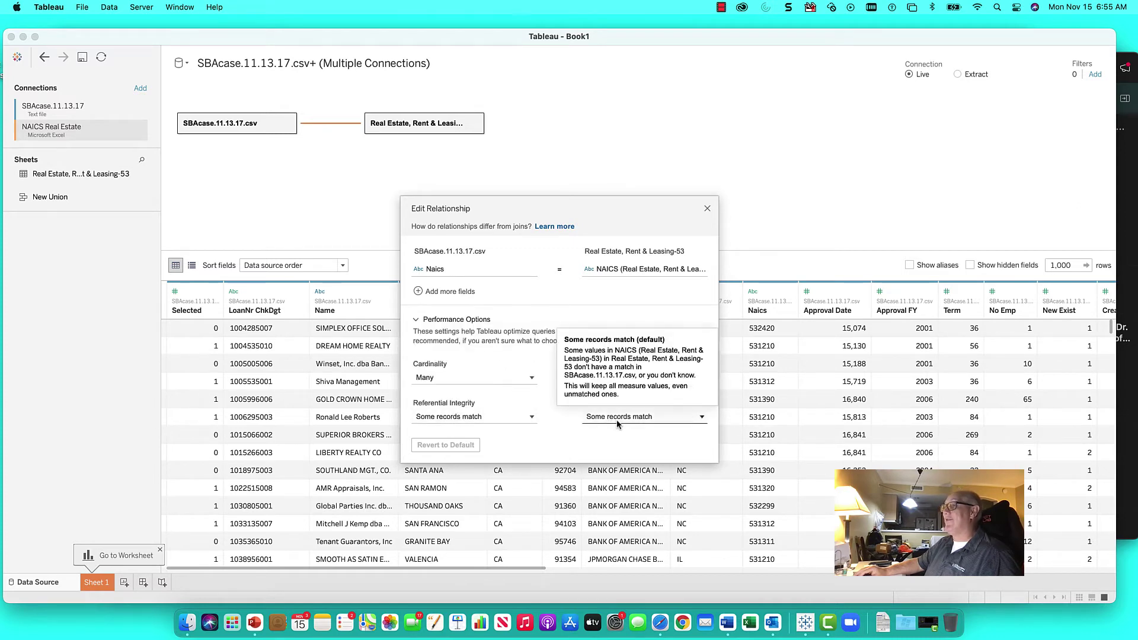
click(510, 417)
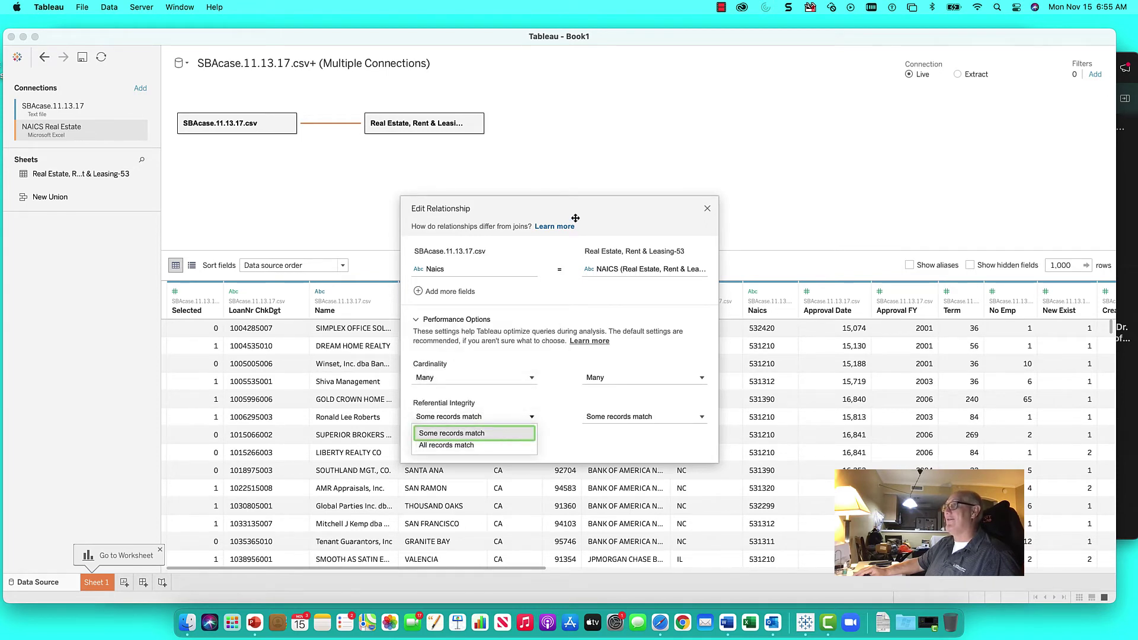
click(532, 418)
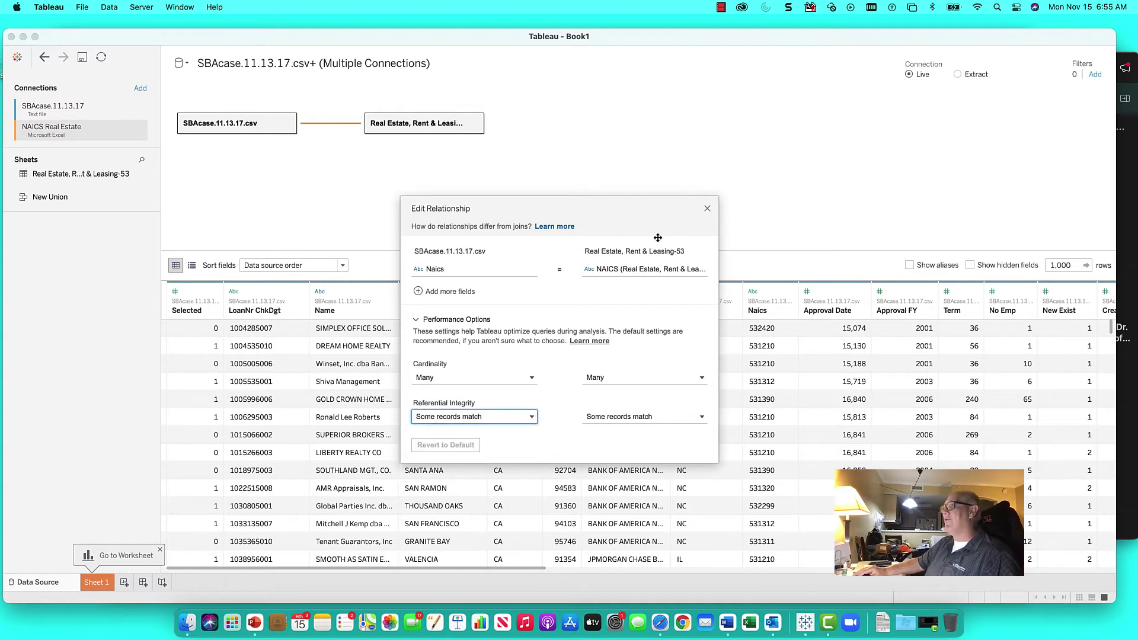
click(707, 209)
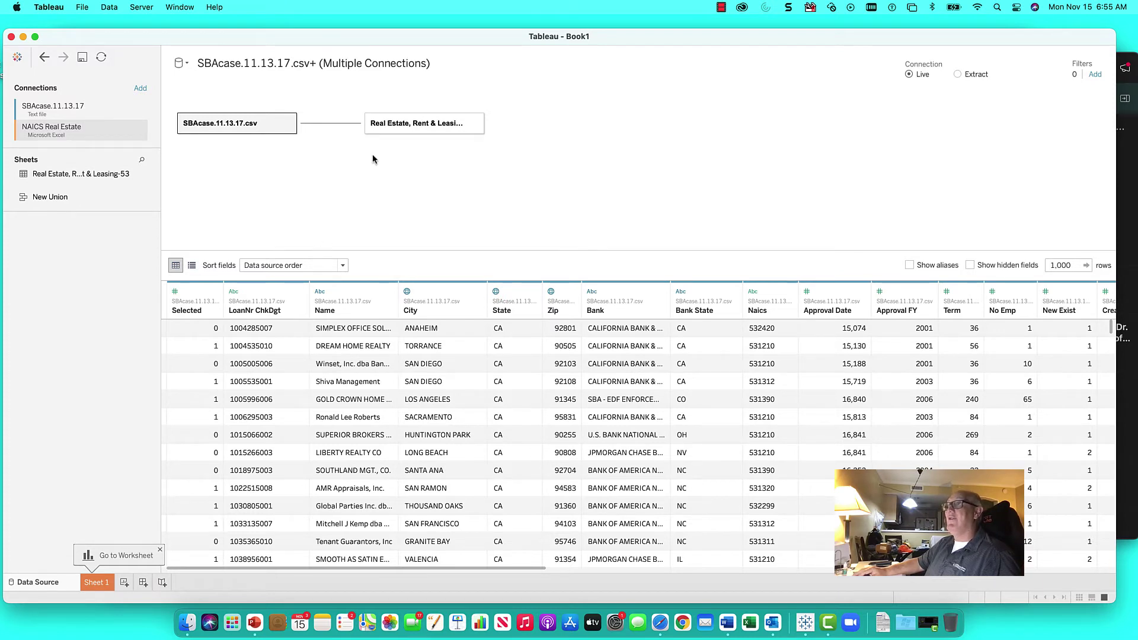
Preview the data of both related tables, and open Sheet 1 to examine their fields
click(387, 121)
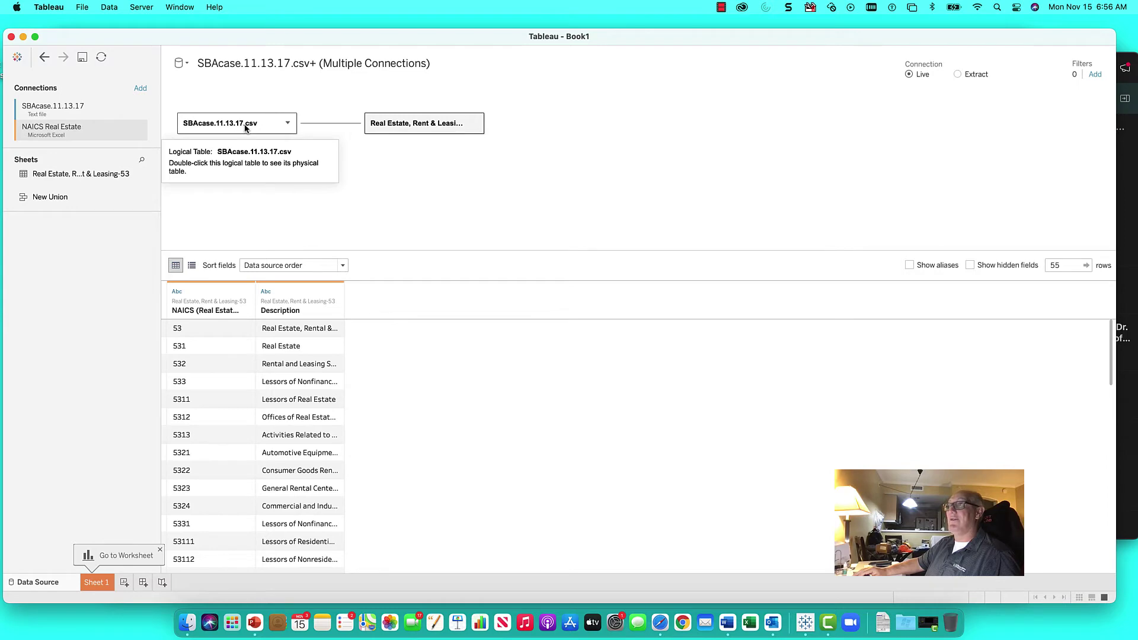
click(246, 126)
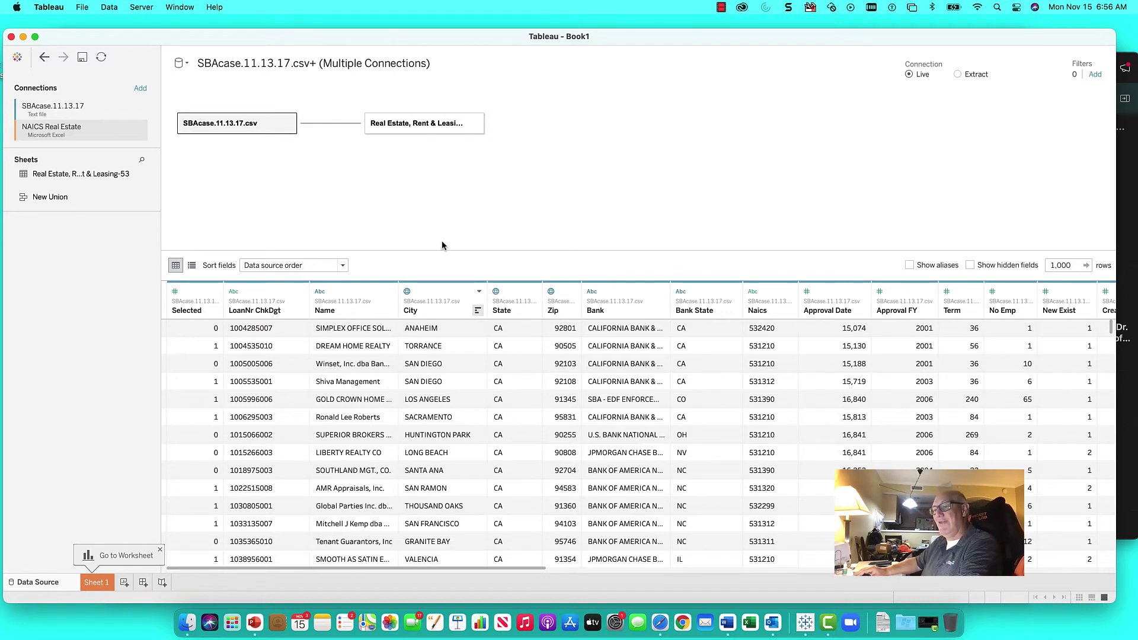
click(104, 584)
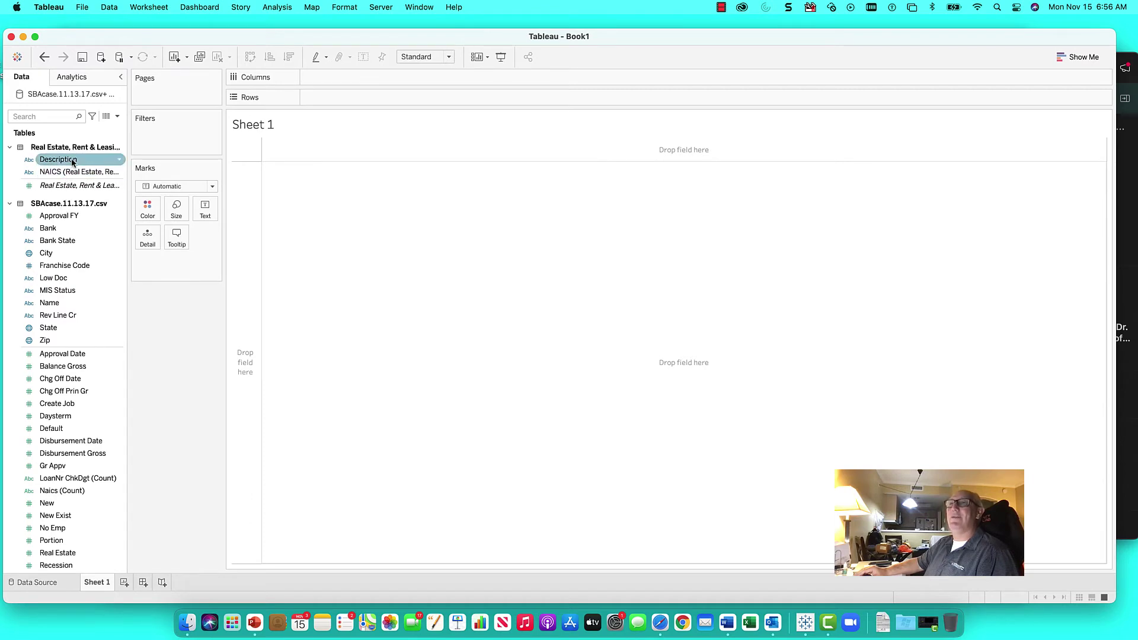
click(58, 187)
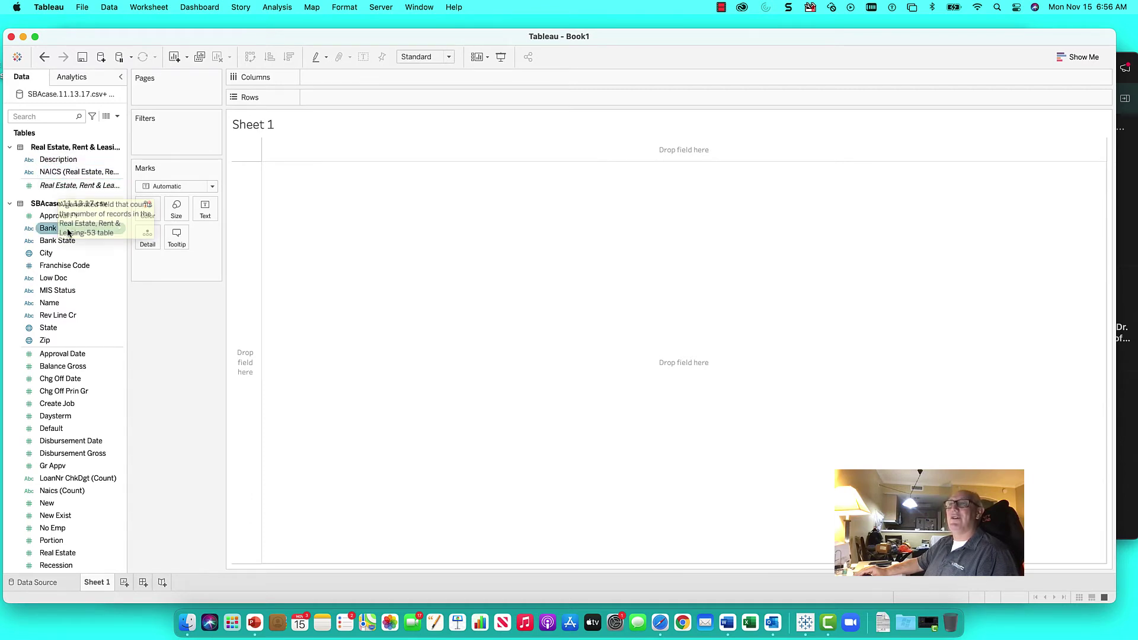
View the underlying records of the Real Estate, Rent & Leasing-53 table and examine the SBAcase.11.13.17.csv table's field list
click(107, 116)
scroll(492, 311, down, 10)
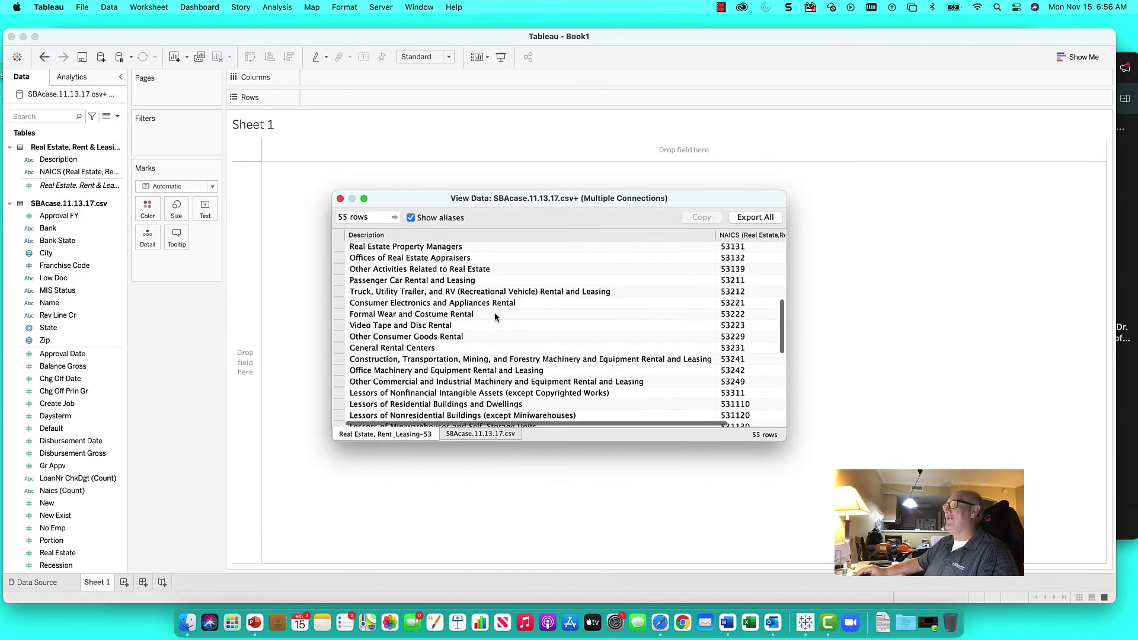
scroll(451, 284, up, 8)
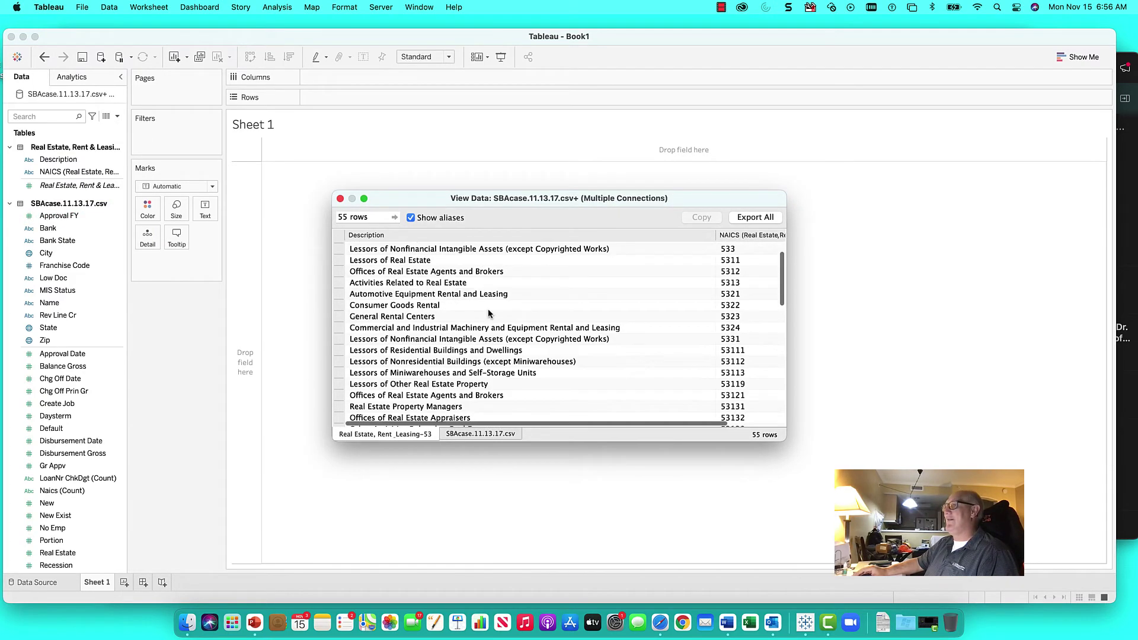
click(340, 199)
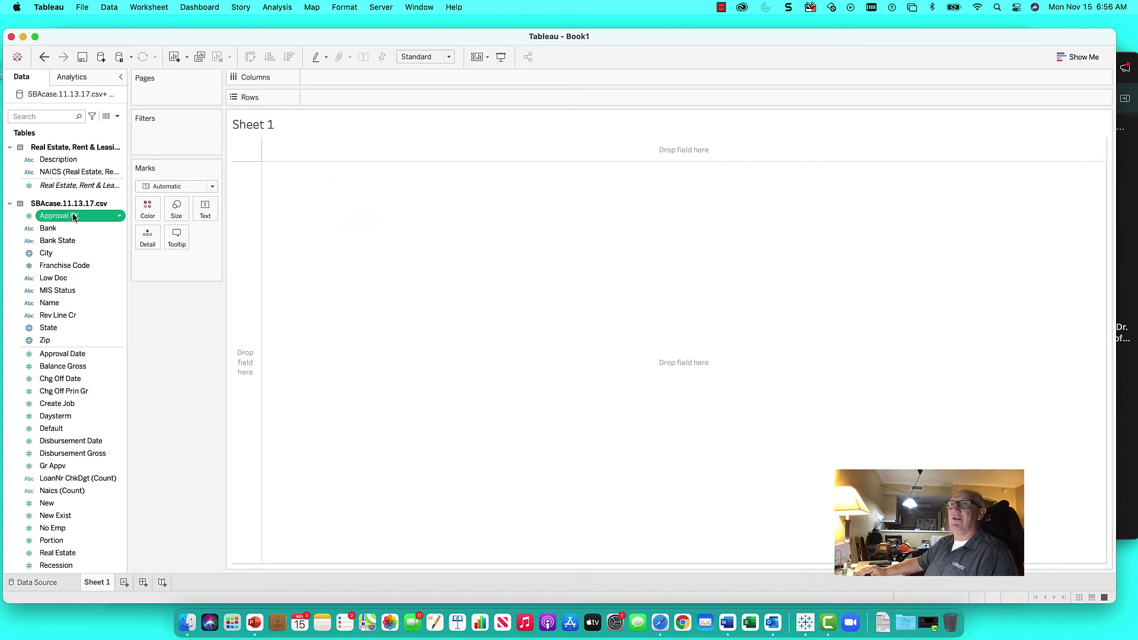
click(107, 117)
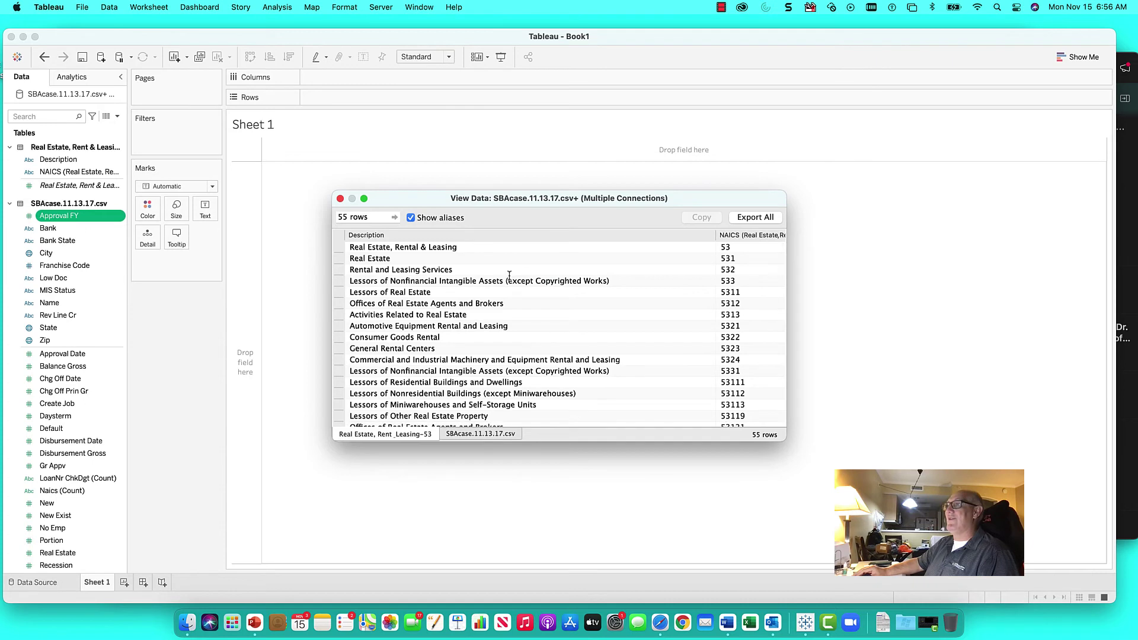
click(340, 199)
double_click(49, 206)
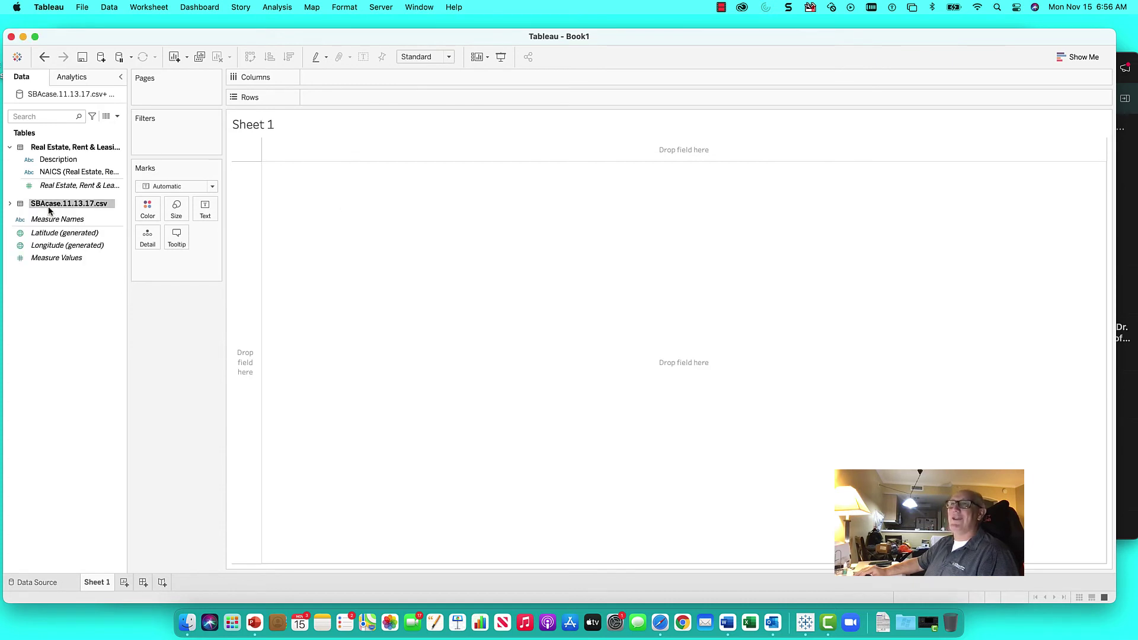
click(10, 205)
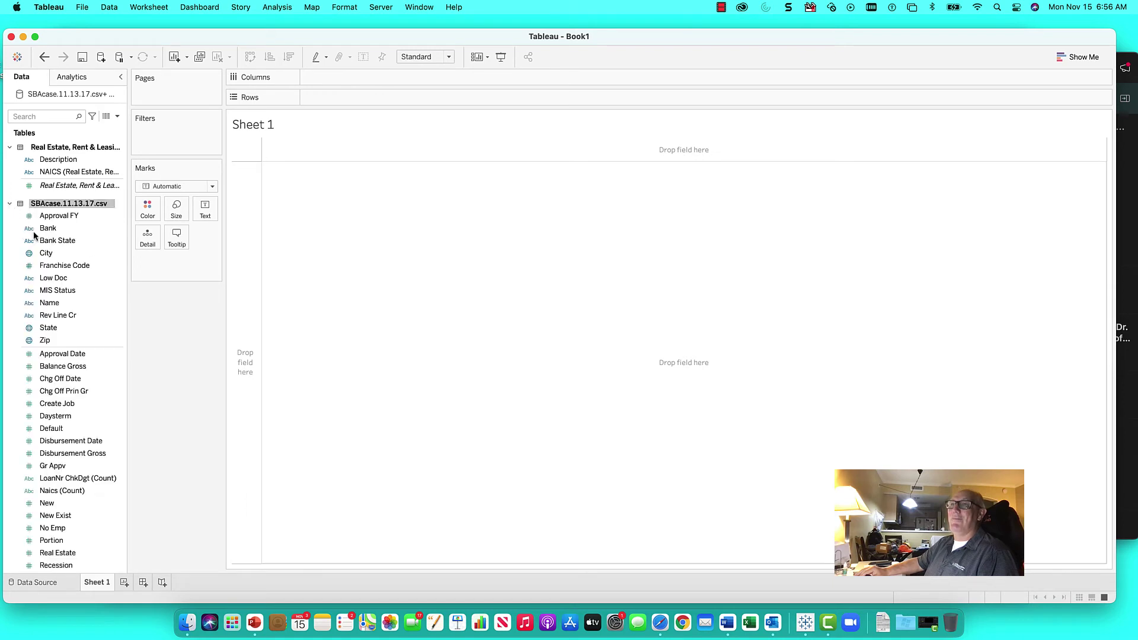
click(53, 242)
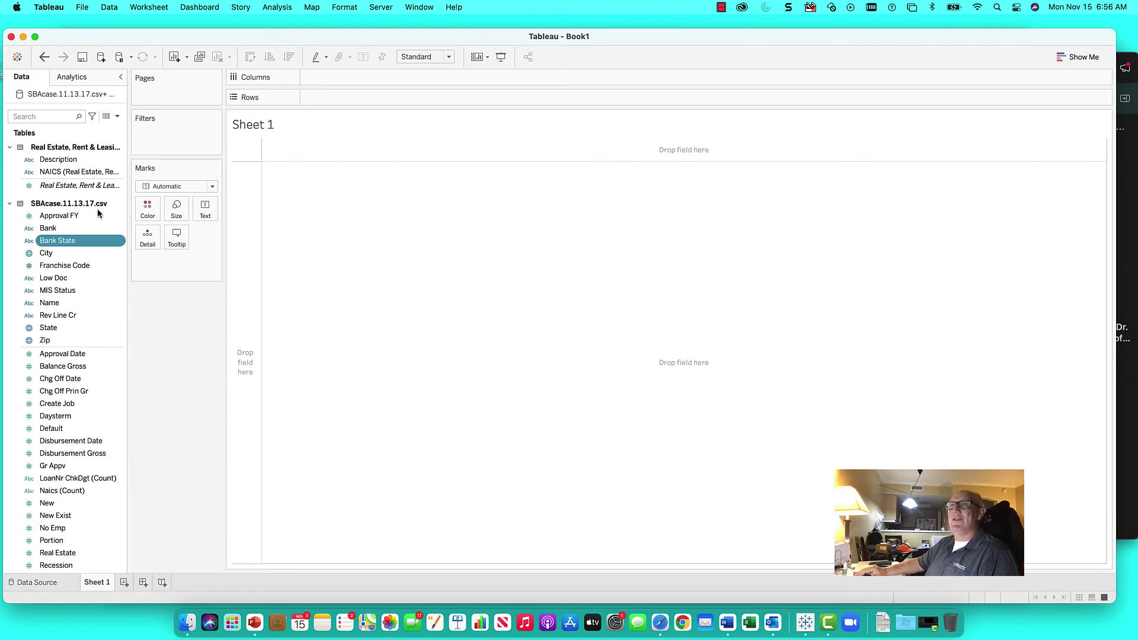
Build a text table on Sheet 1 with Description as rows and the sum of Chg Off Prin Gr as values
drag(64, 160, 342, 105)
click(110, 379)
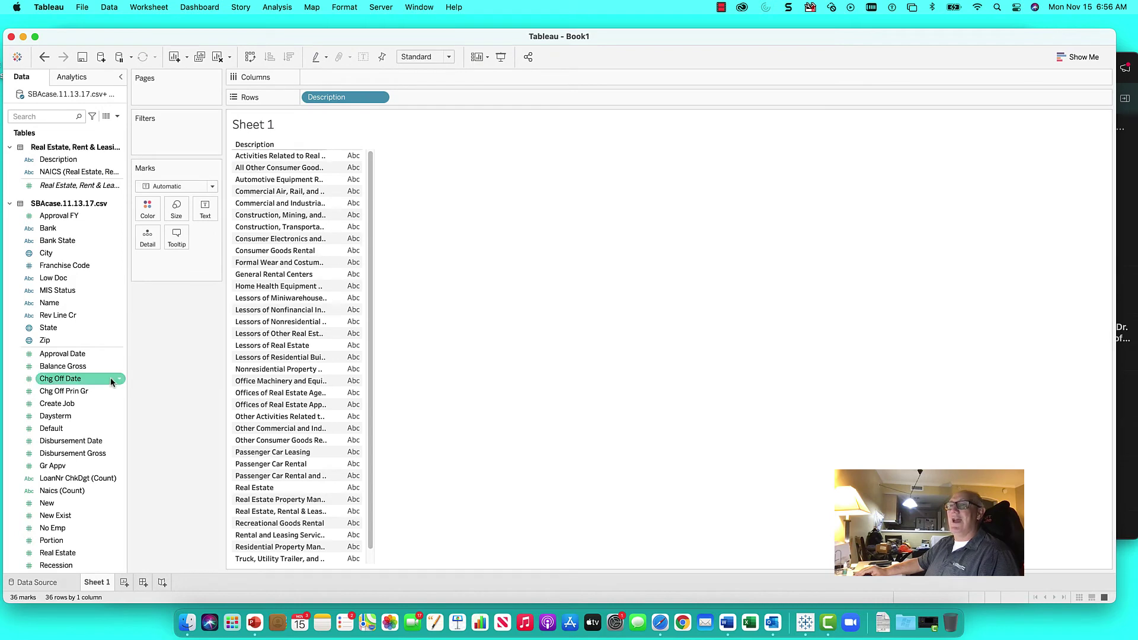
scroll(97, 374, down, 5)
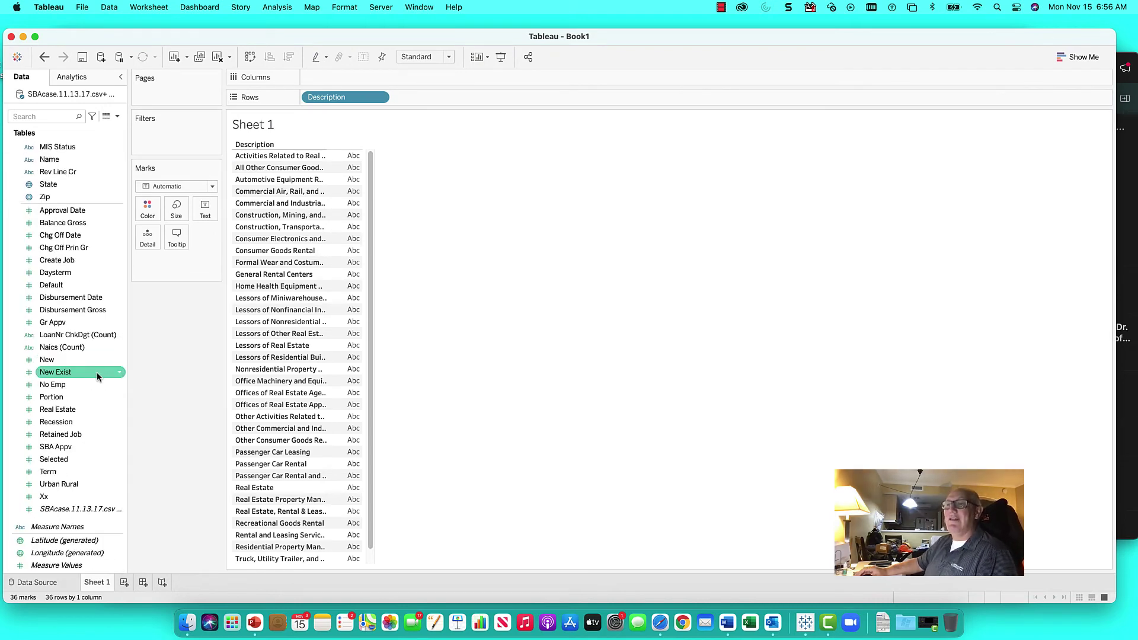
scroll(97, 372, up, 1)
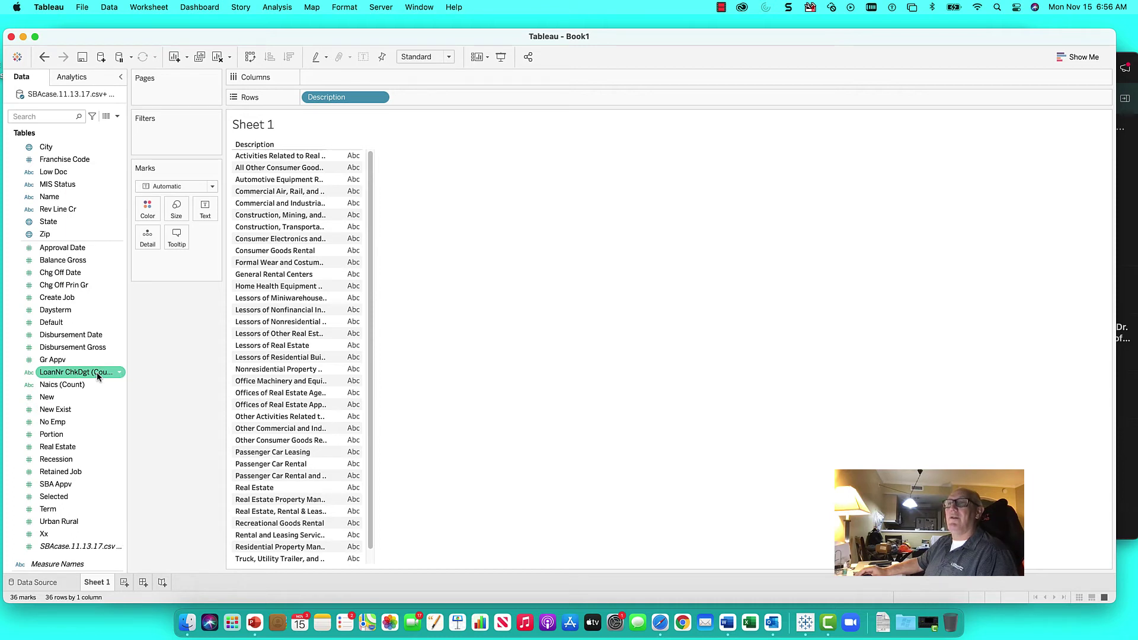
drag(79, 284, 354, 230)
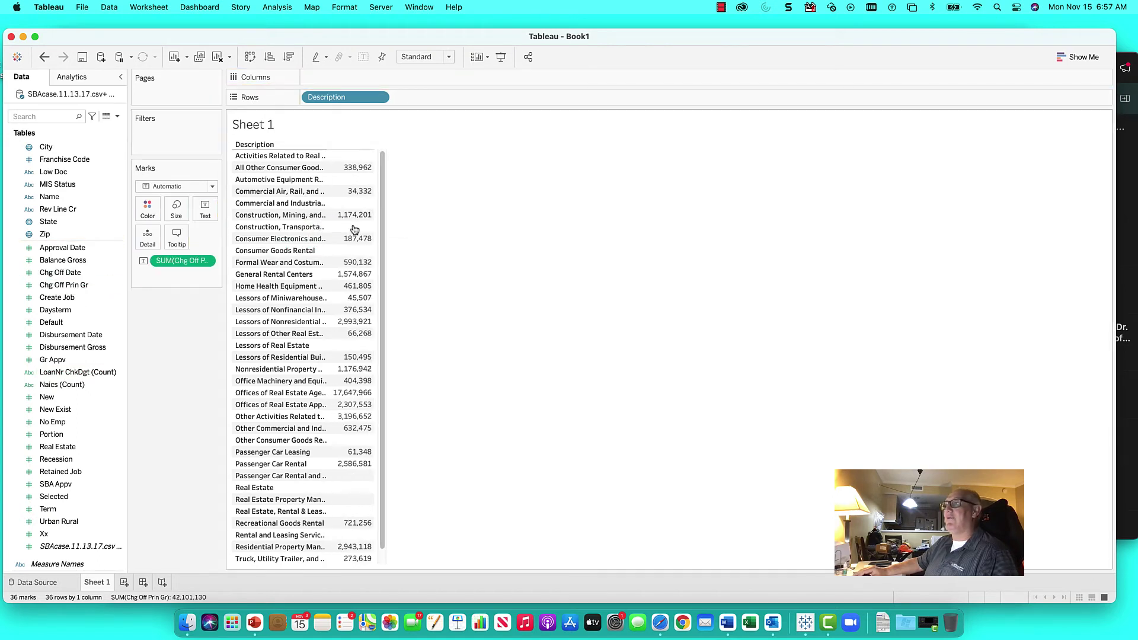
Sort the descriptions by Chg Off Prin Gr in descending order and widen the Description column to show longer names
right_click(347, 145)
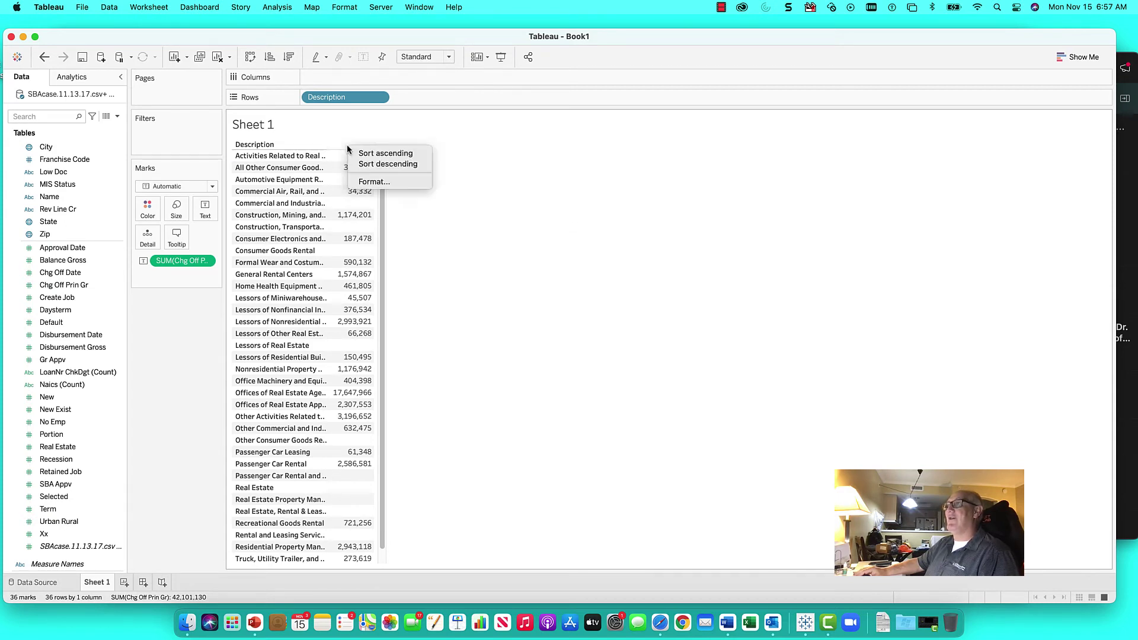
click(388, 164)
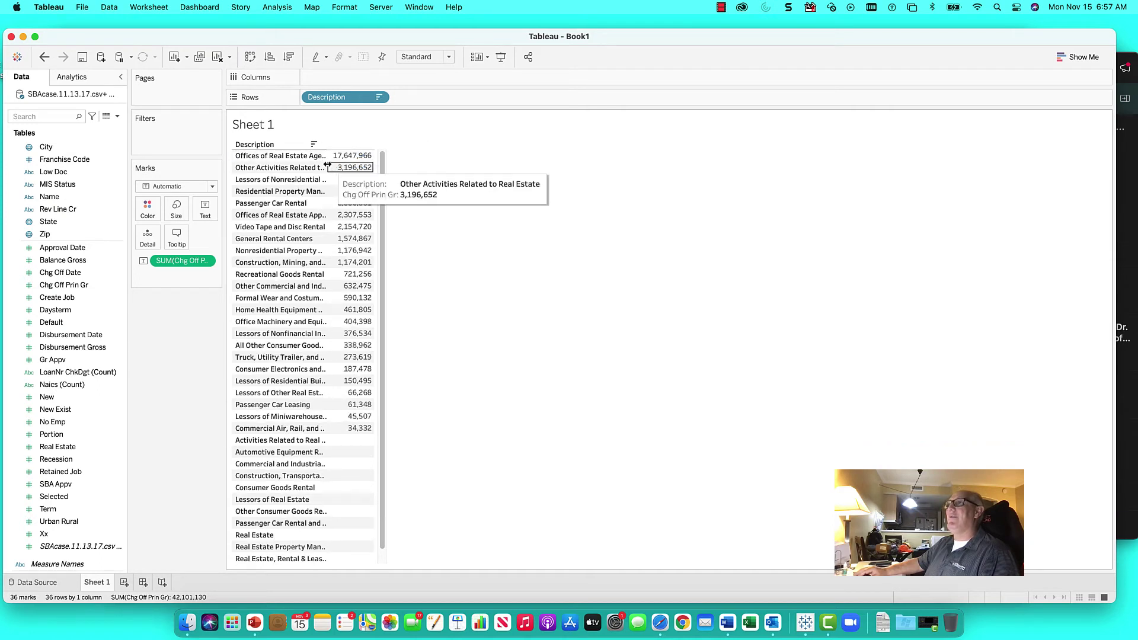
drag(357, 163, 390, 166)
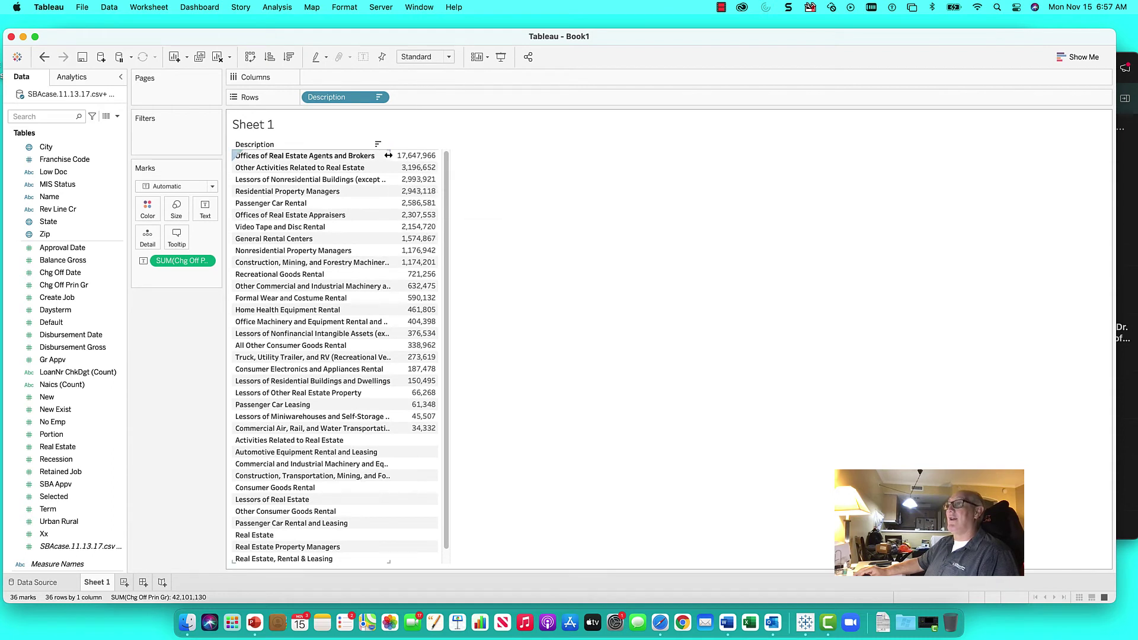
drag(435, 155, 442, 157)
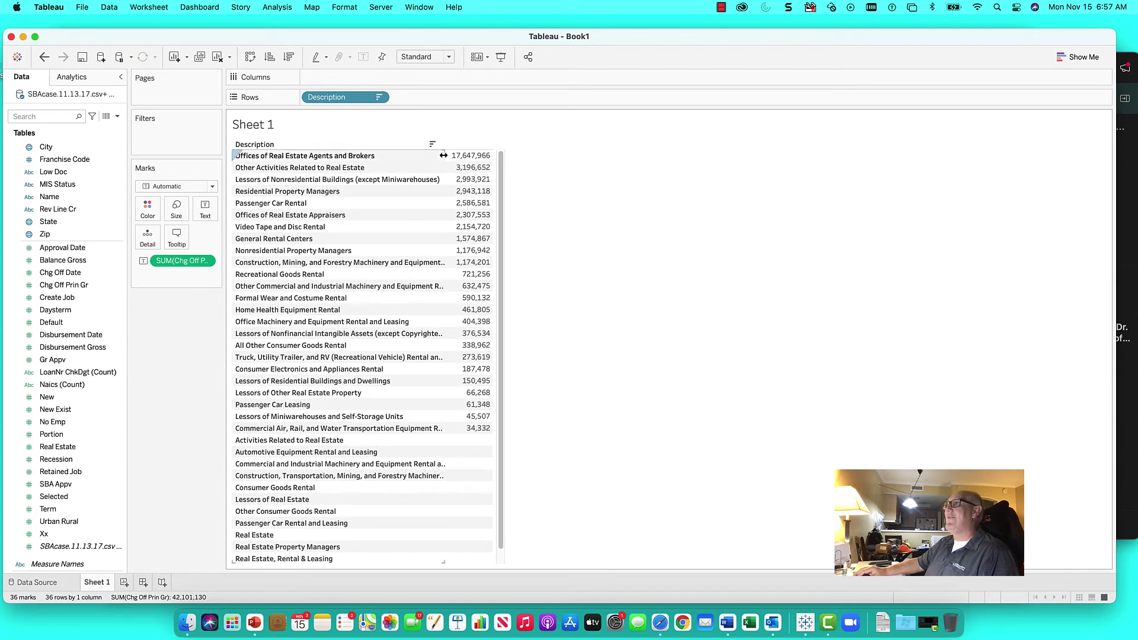
drag(443, 155, 481, 156)
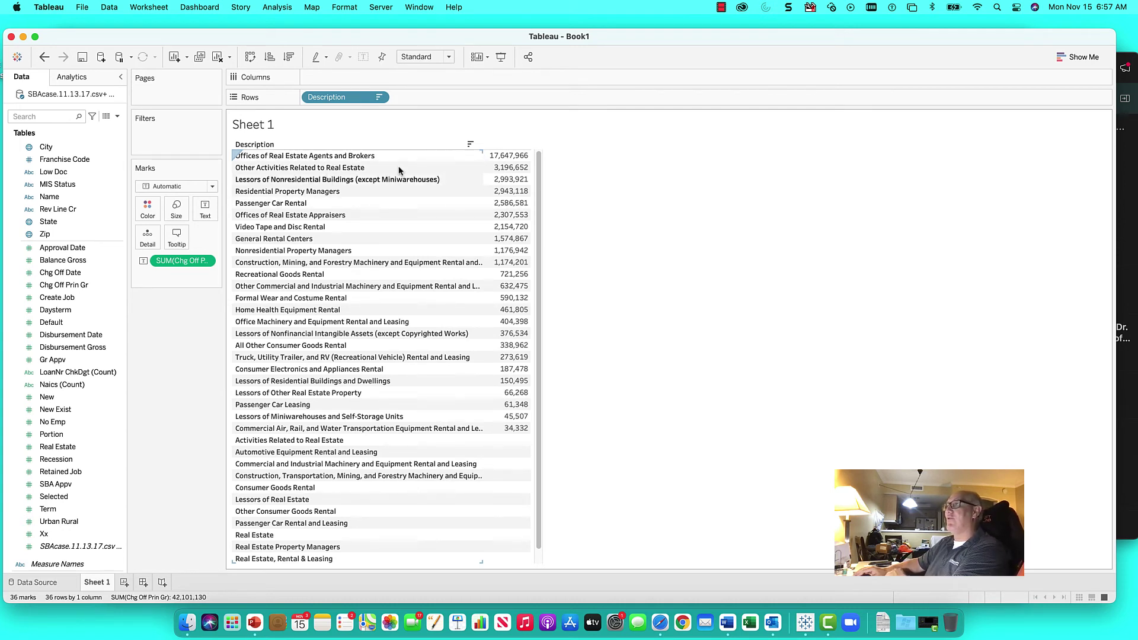
Examine the charged-off amounts of individual industries in Sheet 1, and review the relationship between the two tables in the data source
mouse_move(503, 158)
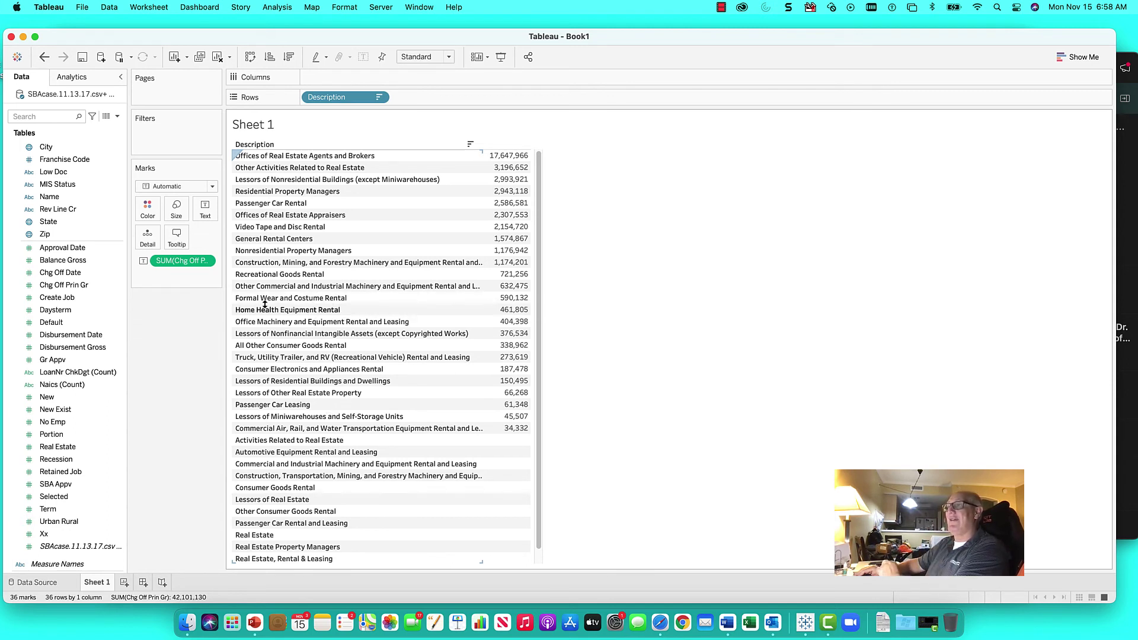
mouse_move(504, 306)
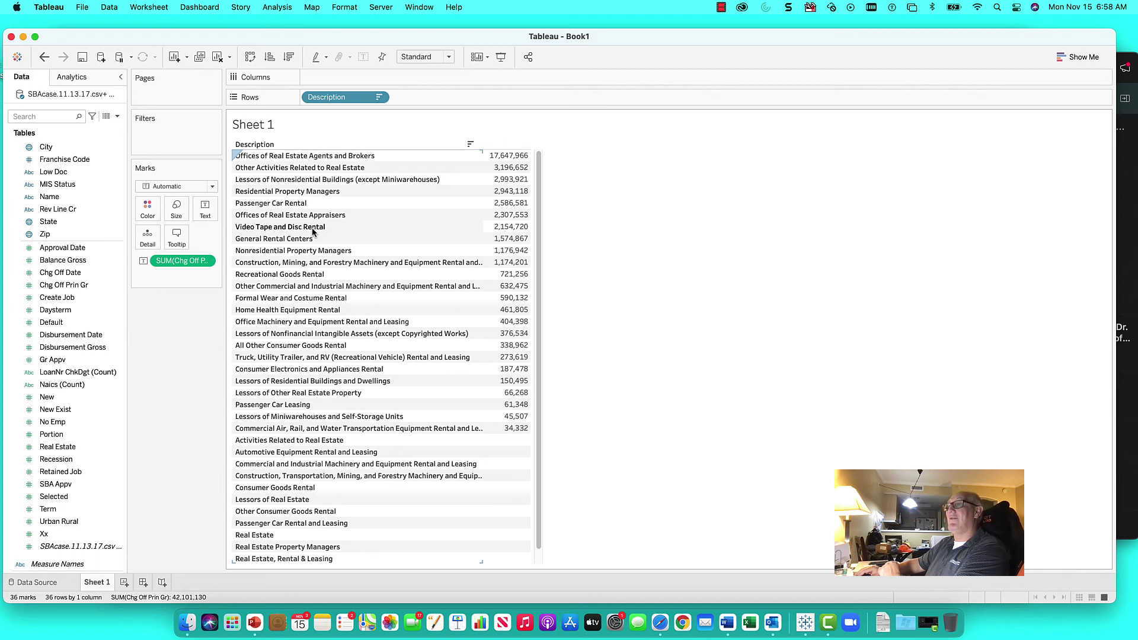
mouse_move(502, 232)
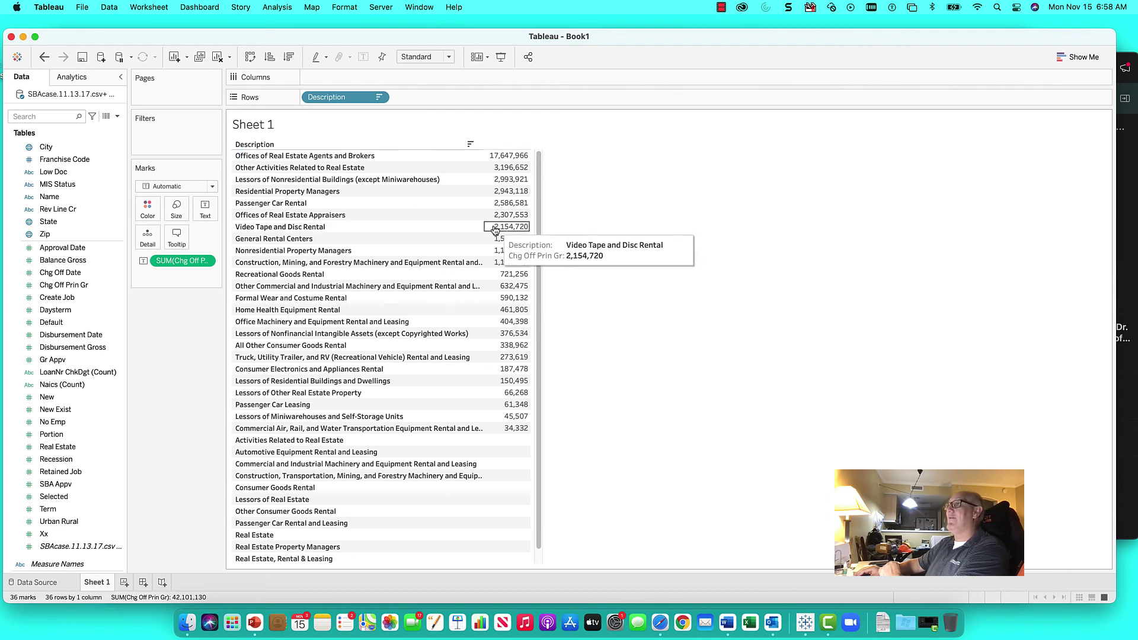
mouse_move(503, 170)
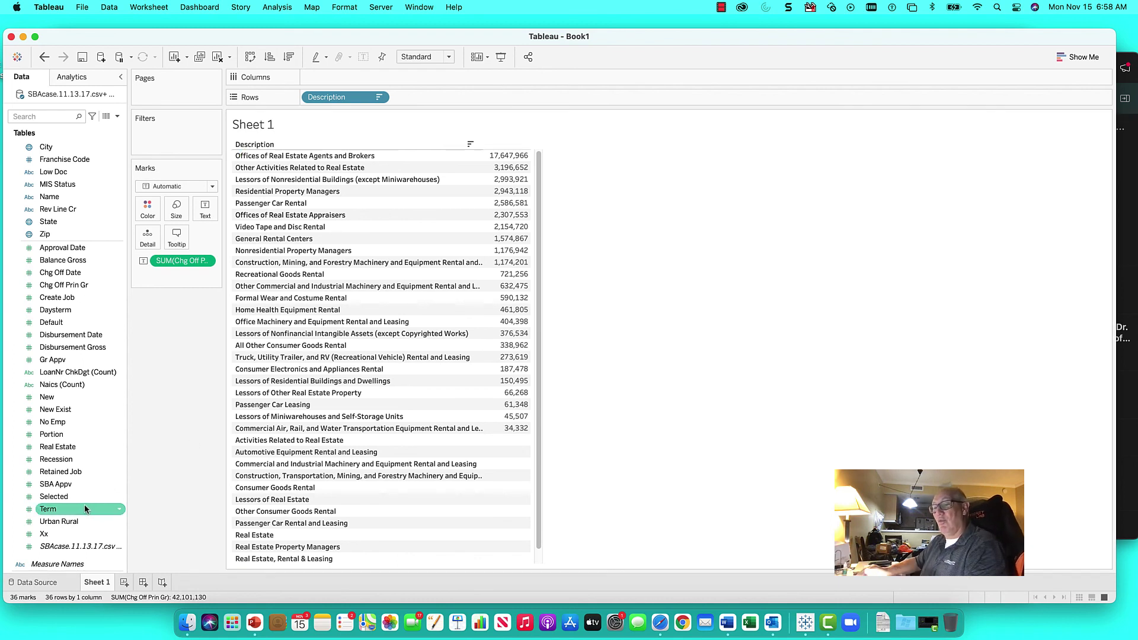
click(39, 583)
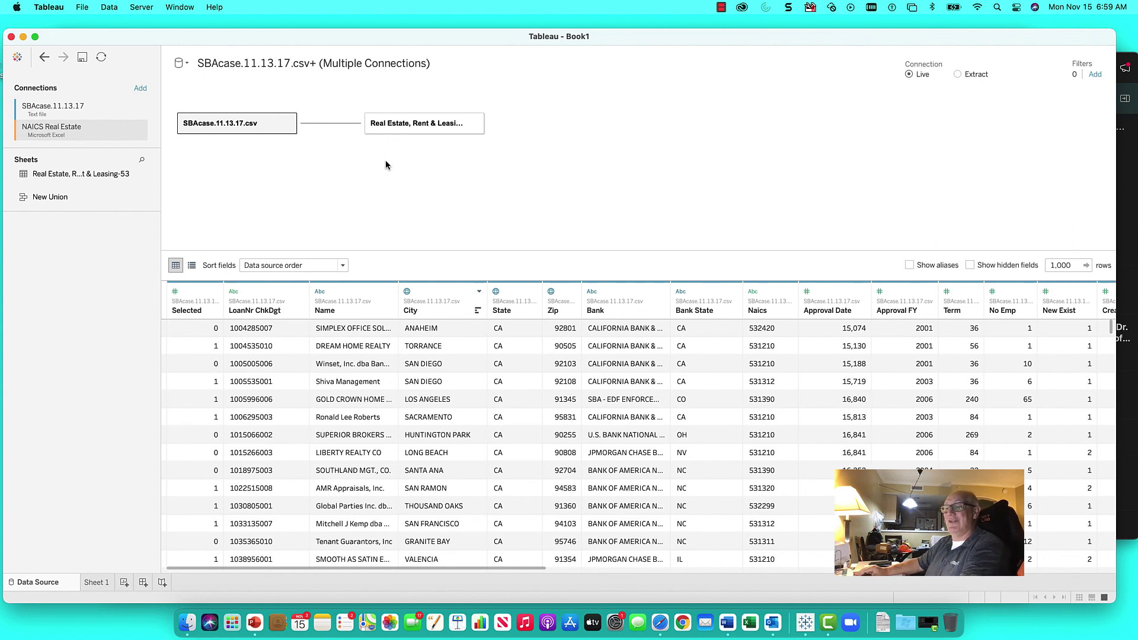
click(96, 583)
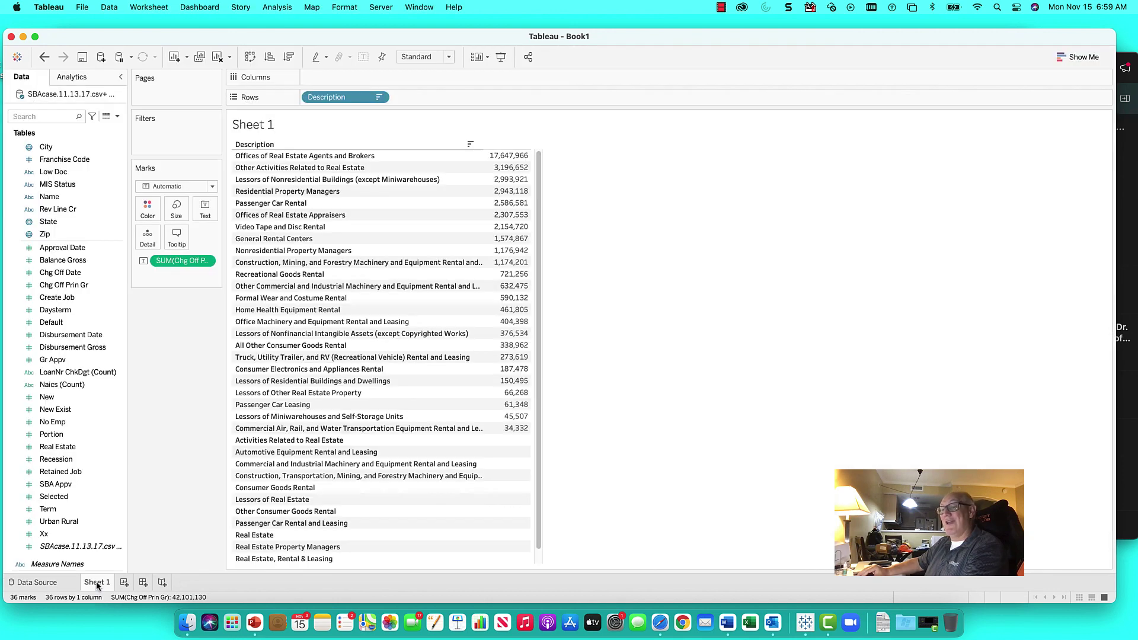
Open the Show Me chart type suggestions for Sheet 1
click(1068, 61)
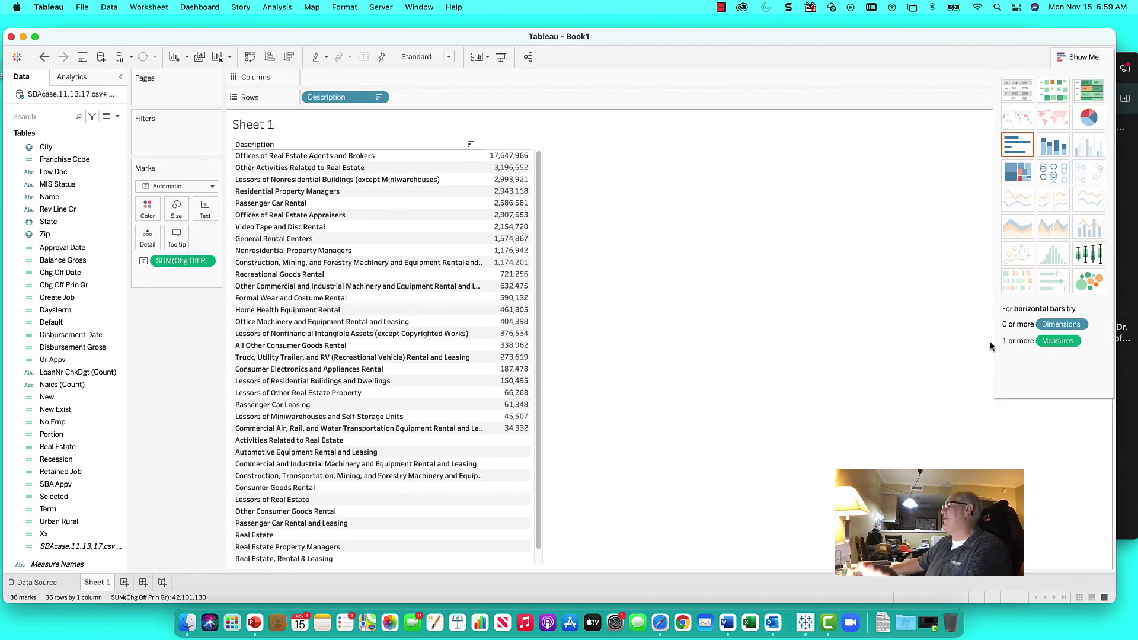